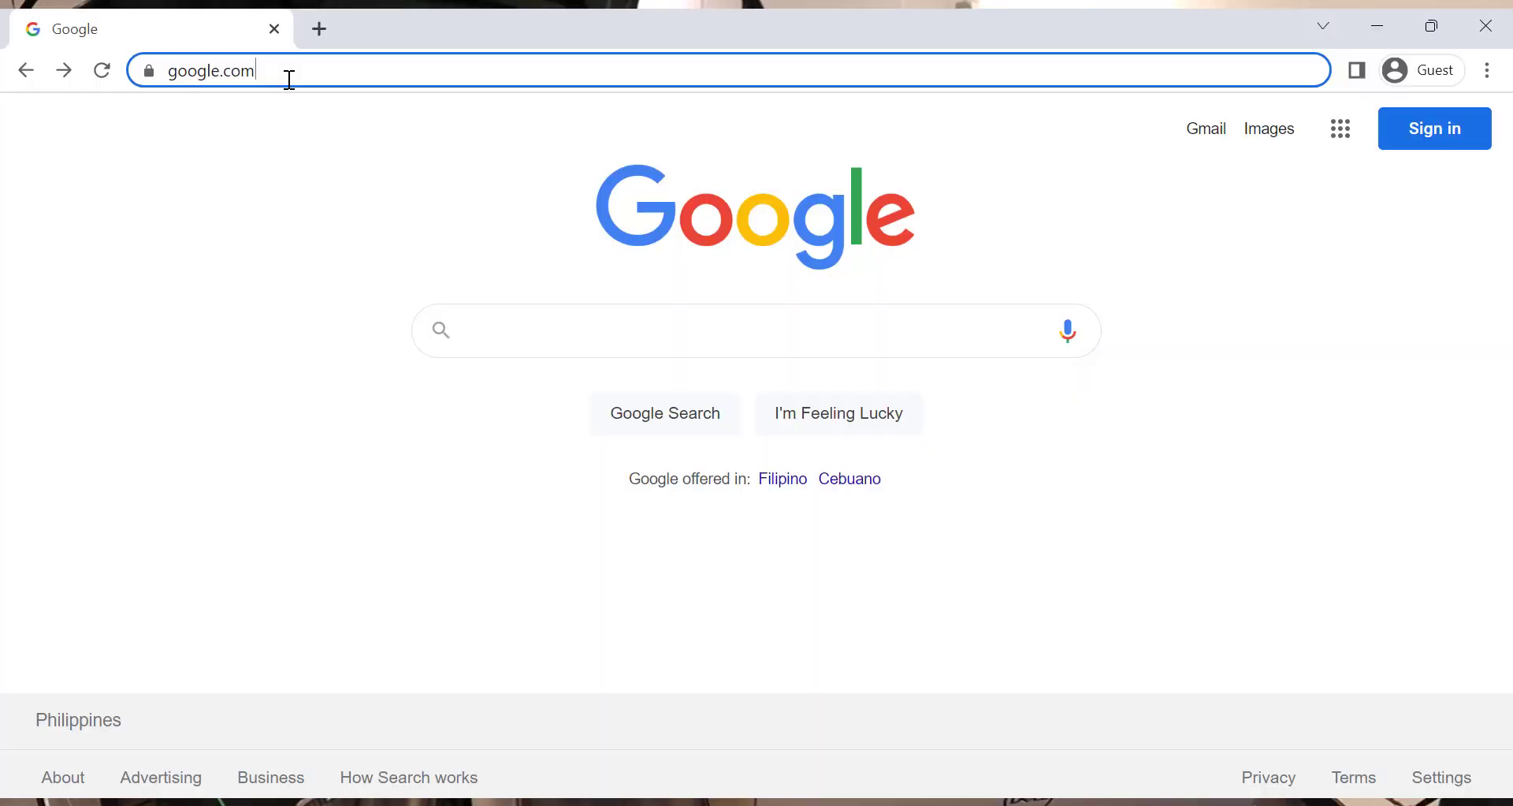
Go to mechanicmindset.com and open the Automotive Oscilloscope Diagnostics course from the Library
{"action": "left_click", "coordinate": [287, 78]}
{"action": "type", "text": "mechanicmind"}
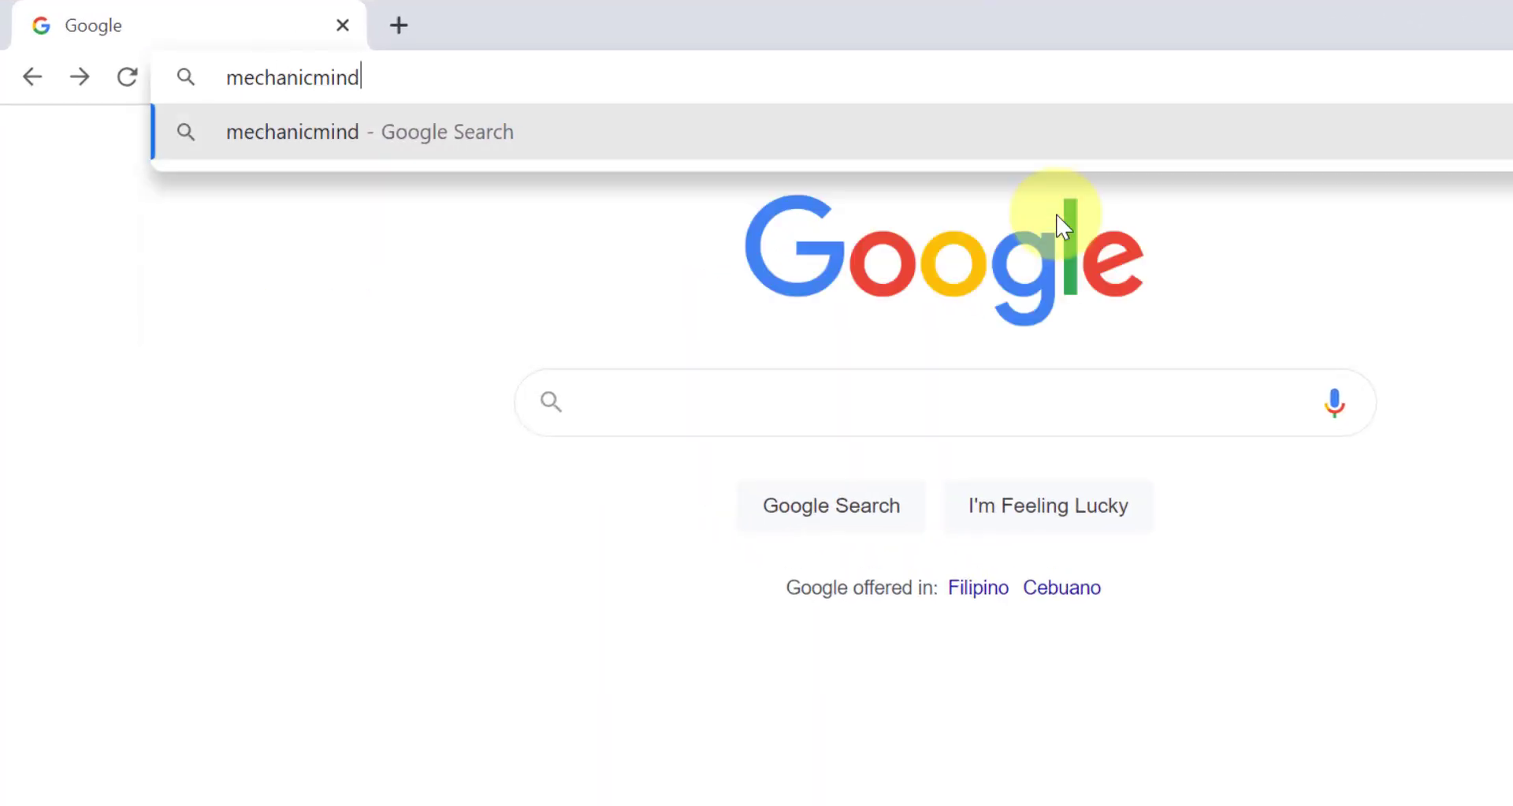
{"action": "type", "text": "set.com"}
{"action": "key", "text": "Return"}
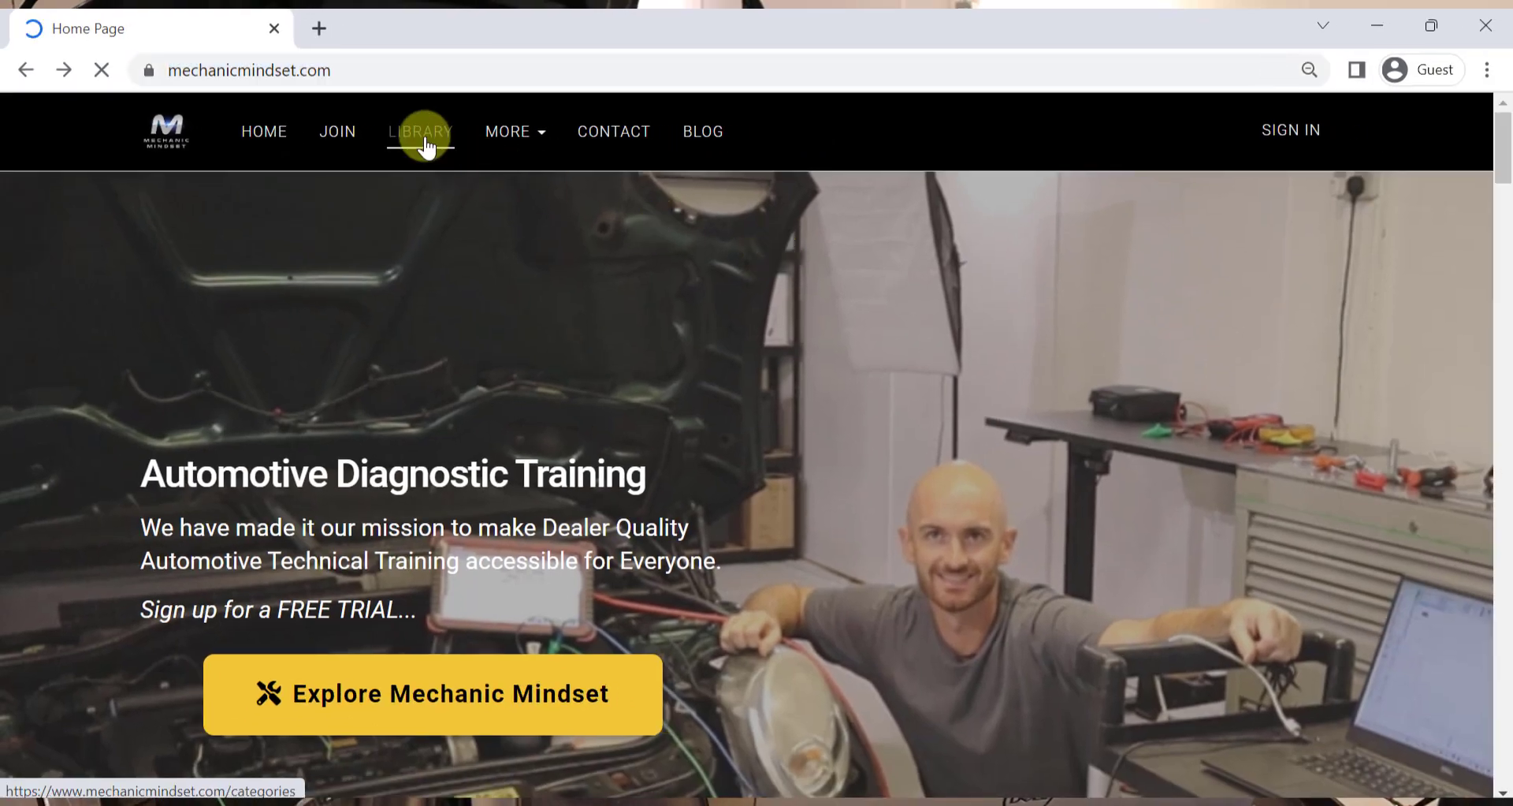
{"action": "left_click", "coordinate": [425, 145]}
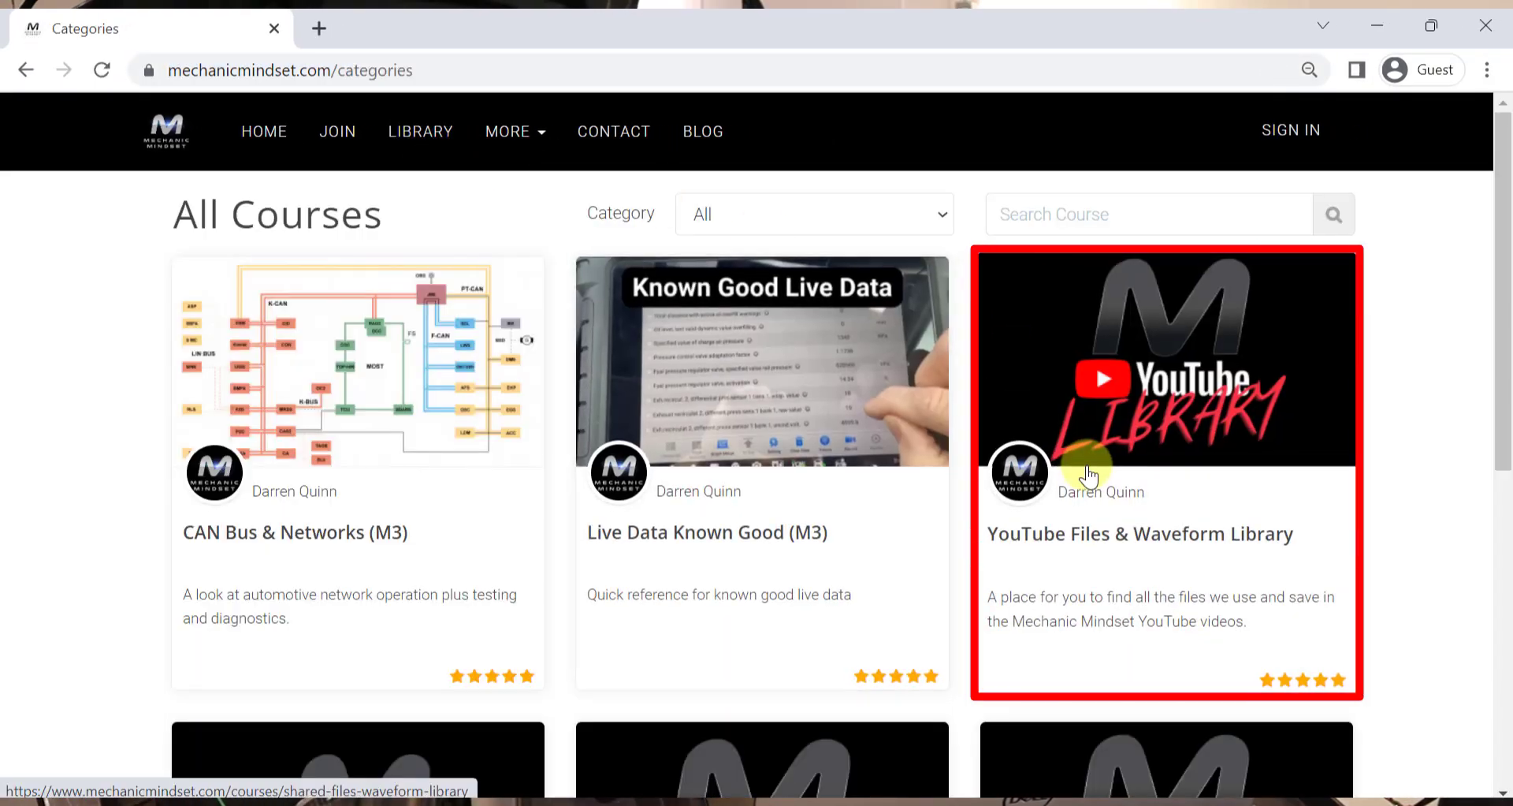
{"action": "scroll", "coordinate": [1182, 505], "scroll_direction": "down", "scroll_amount": 10}
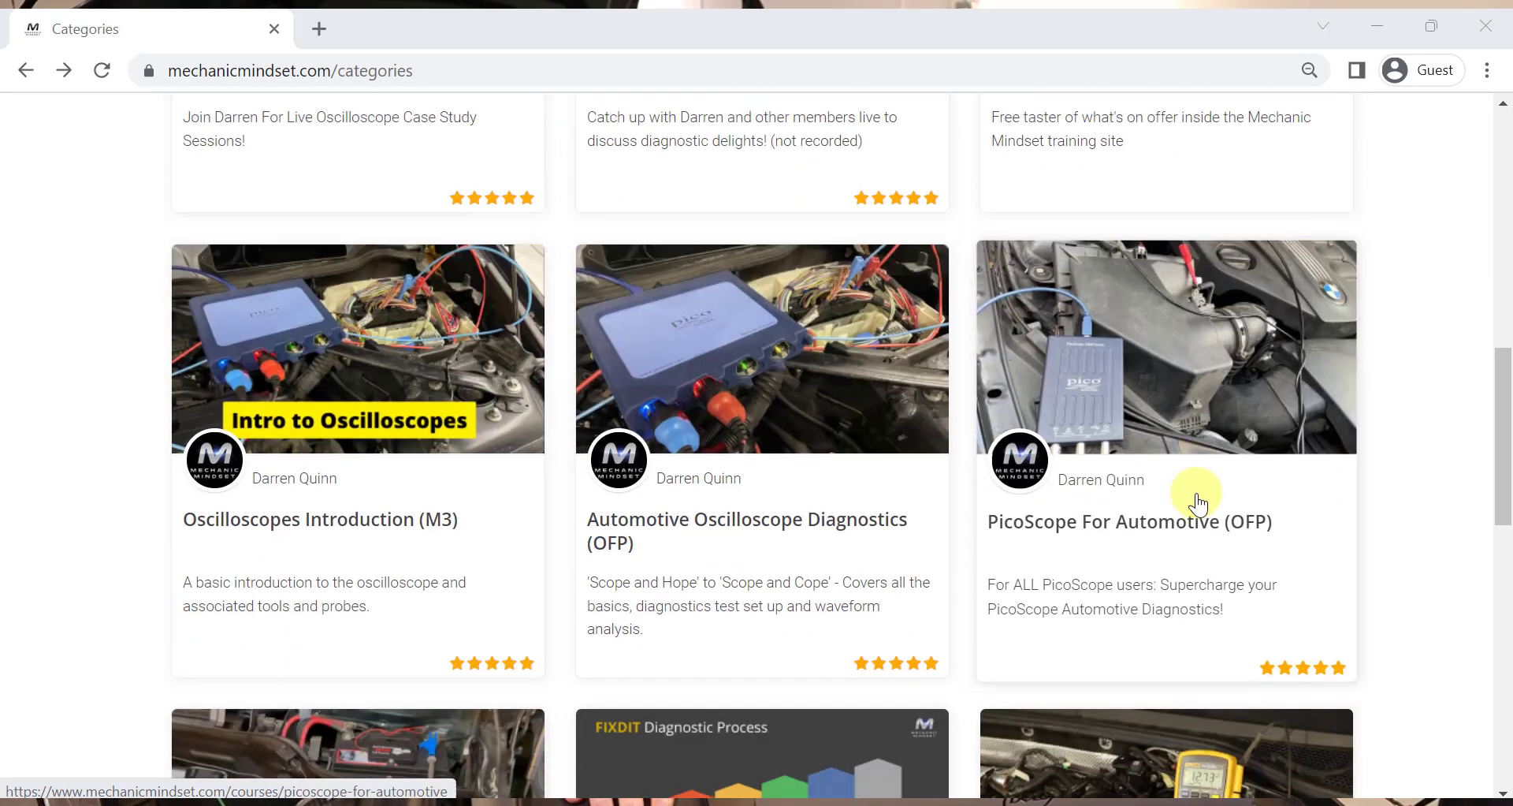
{"action": "left_click", "coordinate": [817, 465]}
Scroll down through the course's lesson curriculum
{"action": "scroll", "coordinate": [1114, 534], "scroll_direction": "down", "scroll_amount": 10}
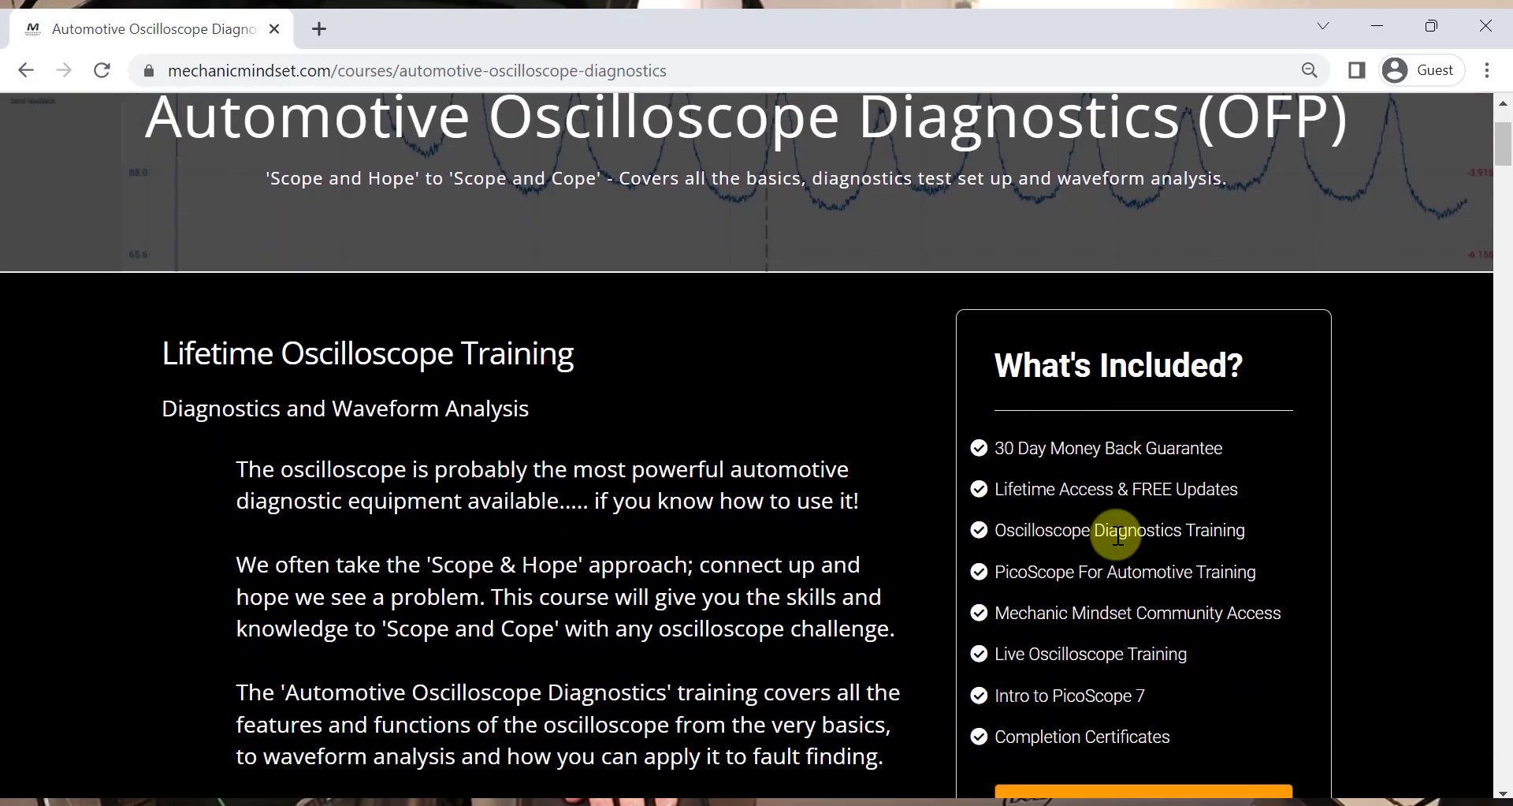
{"action": "scroll", "coordinate": [1118, 536], "scroll_direction": "down", "scroll_amount": 12}
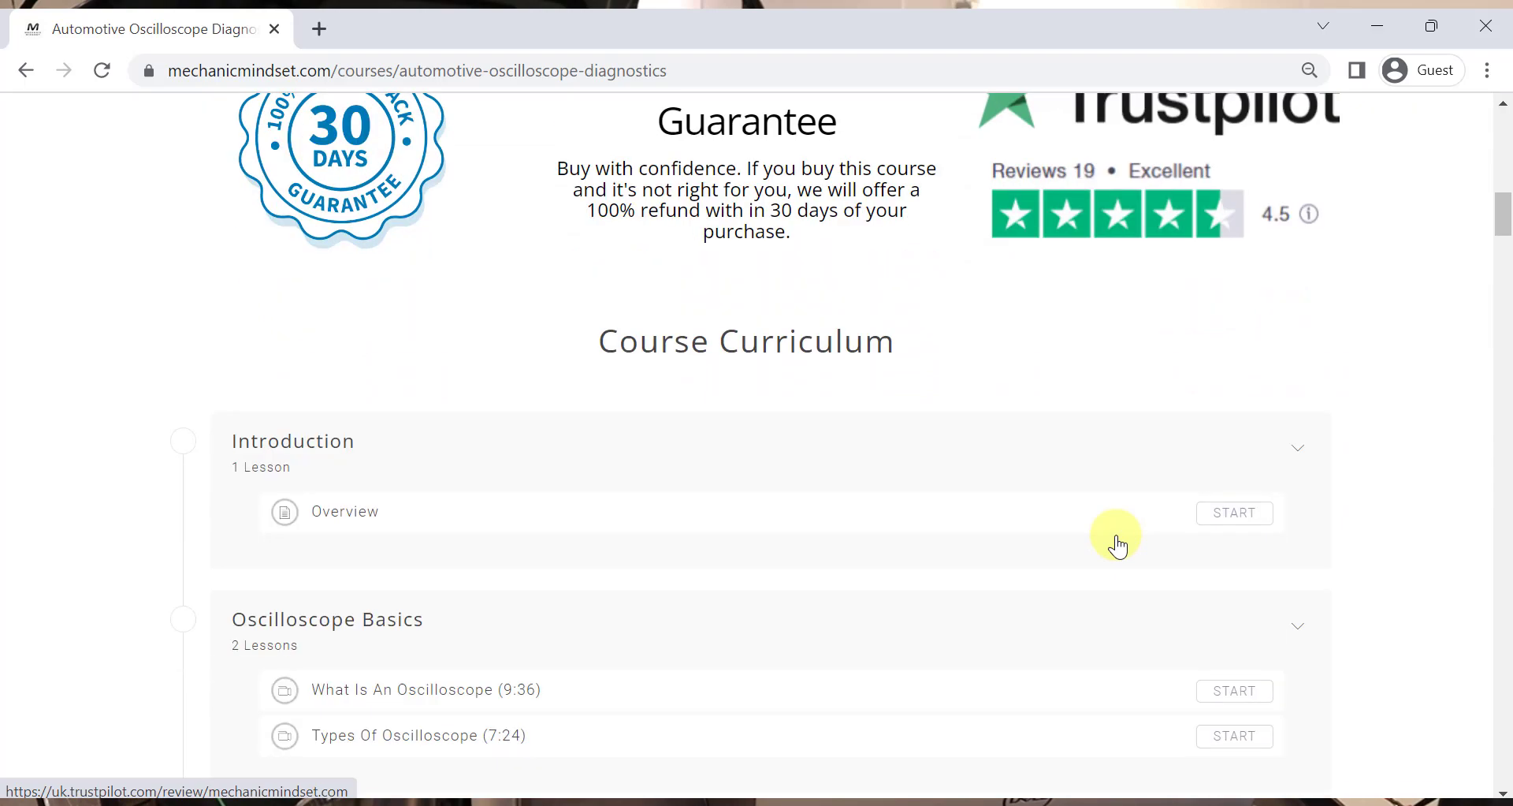
{"action": "scroll", "coordinate": [1118, 541], "scroll_direction": "down", "scroll_amount": 16}
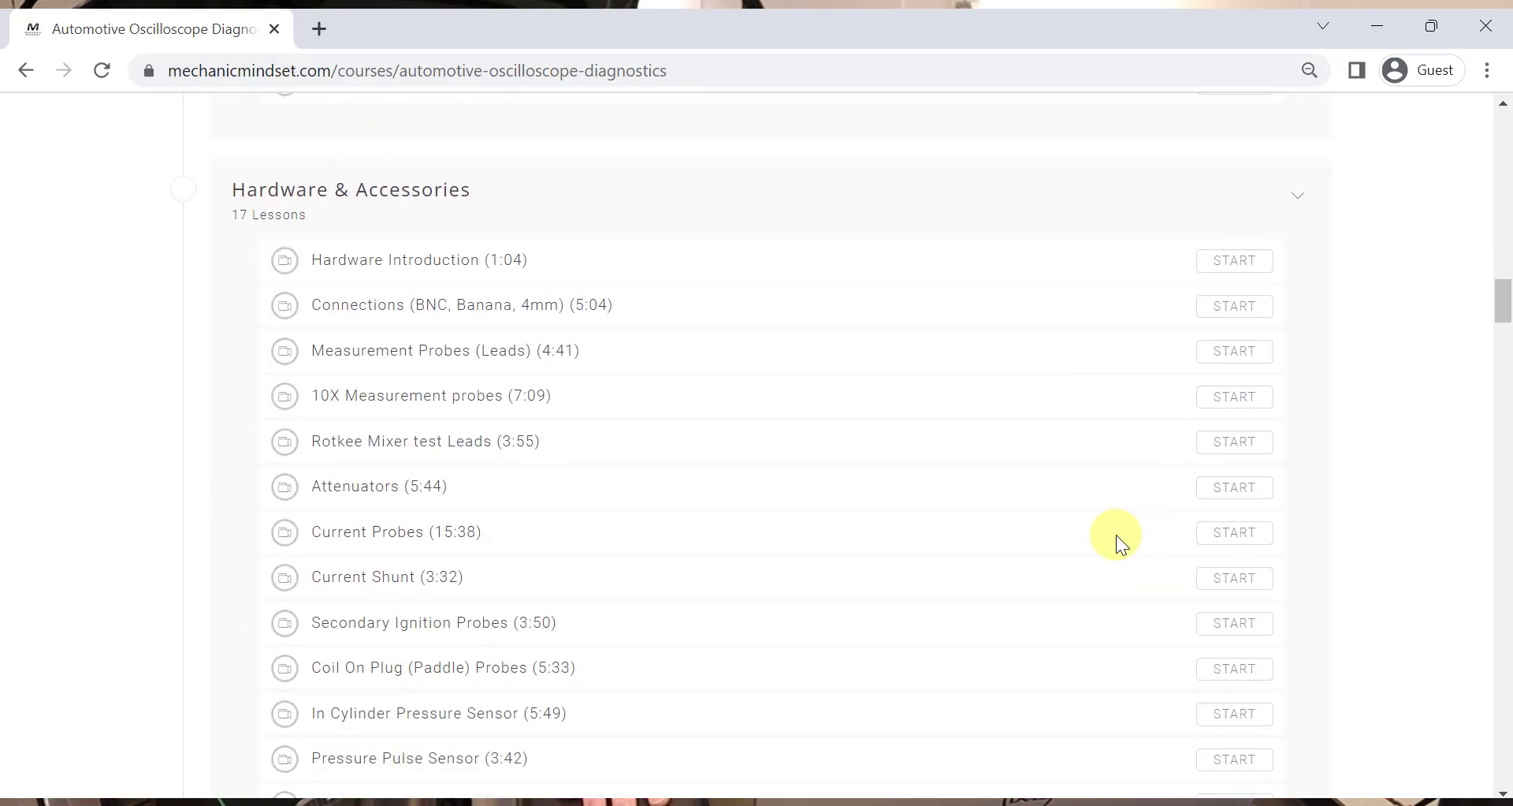
{"action": "scroll", "coordinate": [1116, 533], "scroll_direction": "down", "scroll_amount": 15}
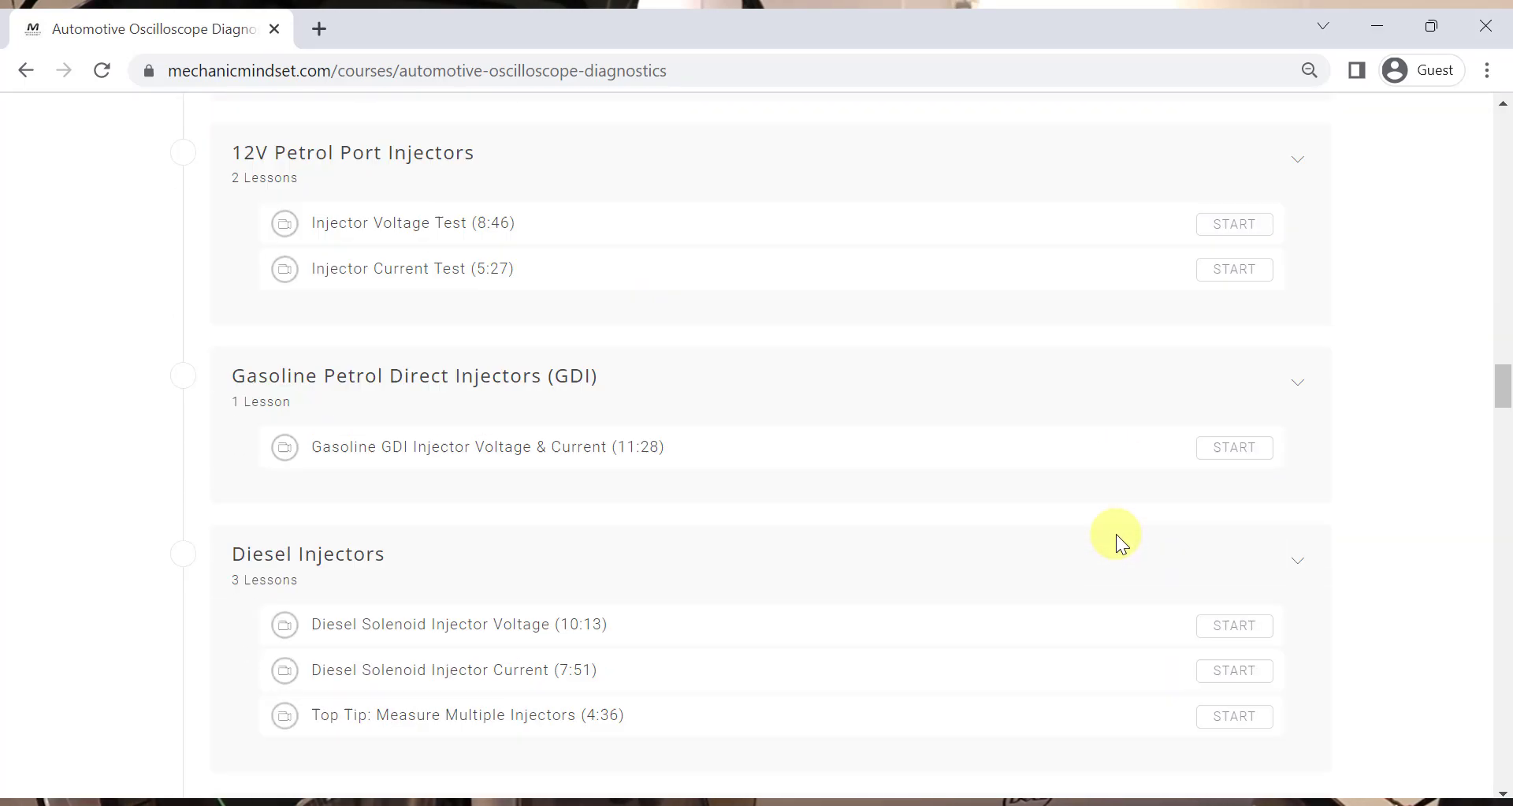
{"action": "scroll", "coordinate": [1116, 533], "scroll_direction": "down", "scroll_amount": 16}
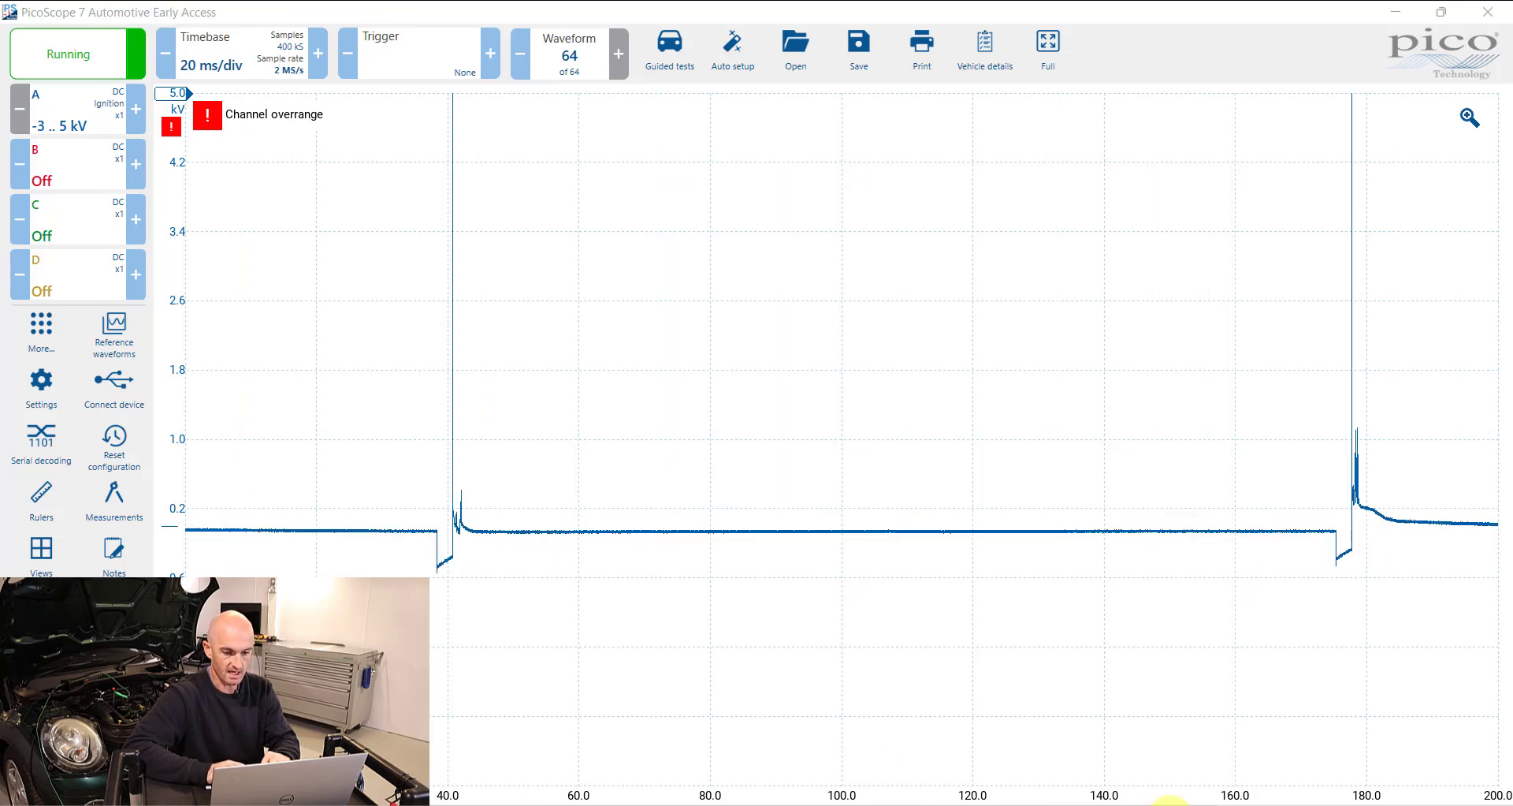
Switch triggering to Auto, raise channel A to -5..20 kV, and set timebase to 2 ms/div
{"action": "left_click", "coordinate": [419, 63]}
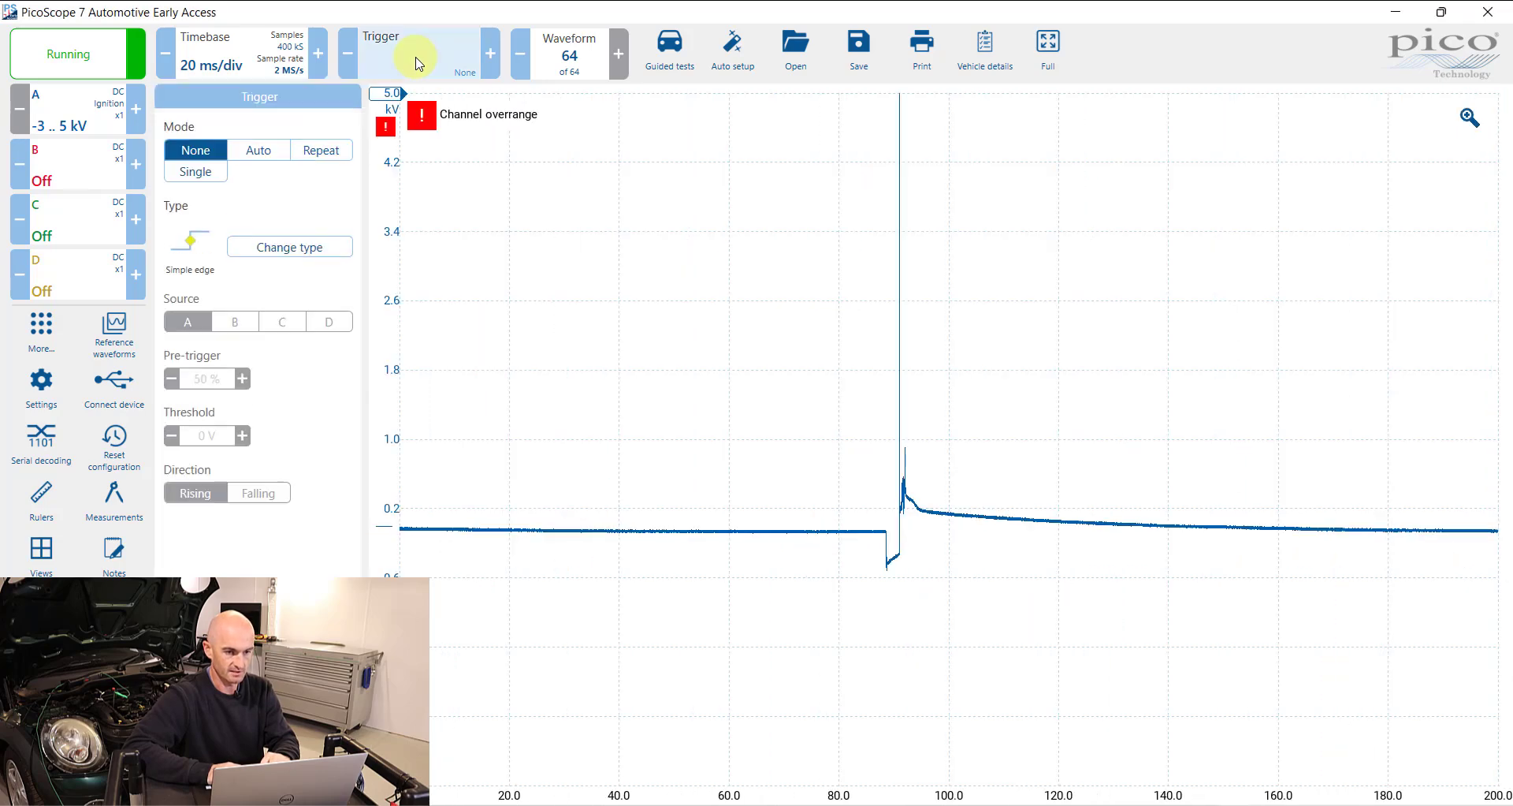
{"action": "left_click", "coordinate": [266, 156]}
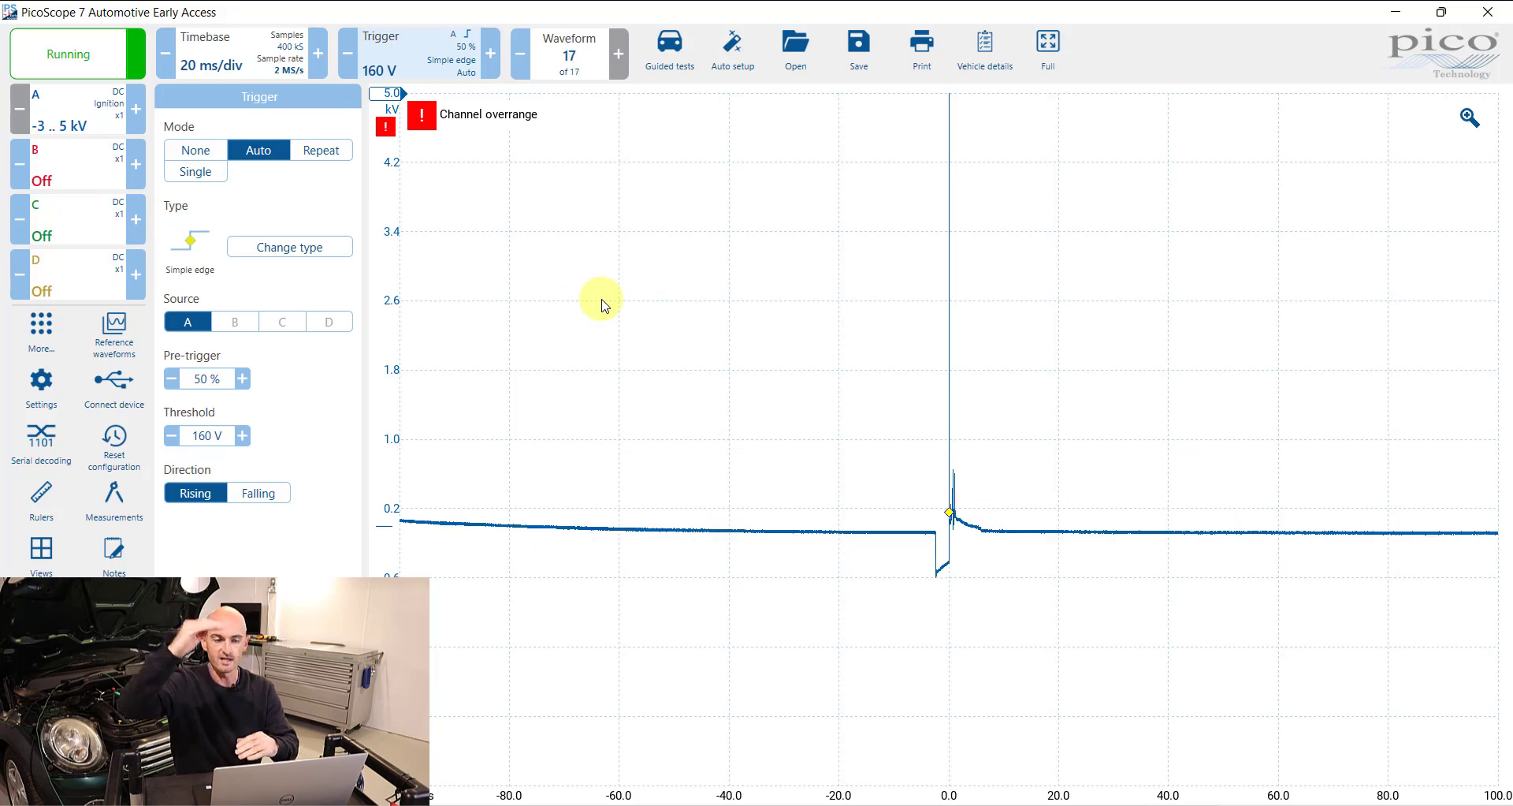
{"action": "left_click", "coordinate": [144, 111]}
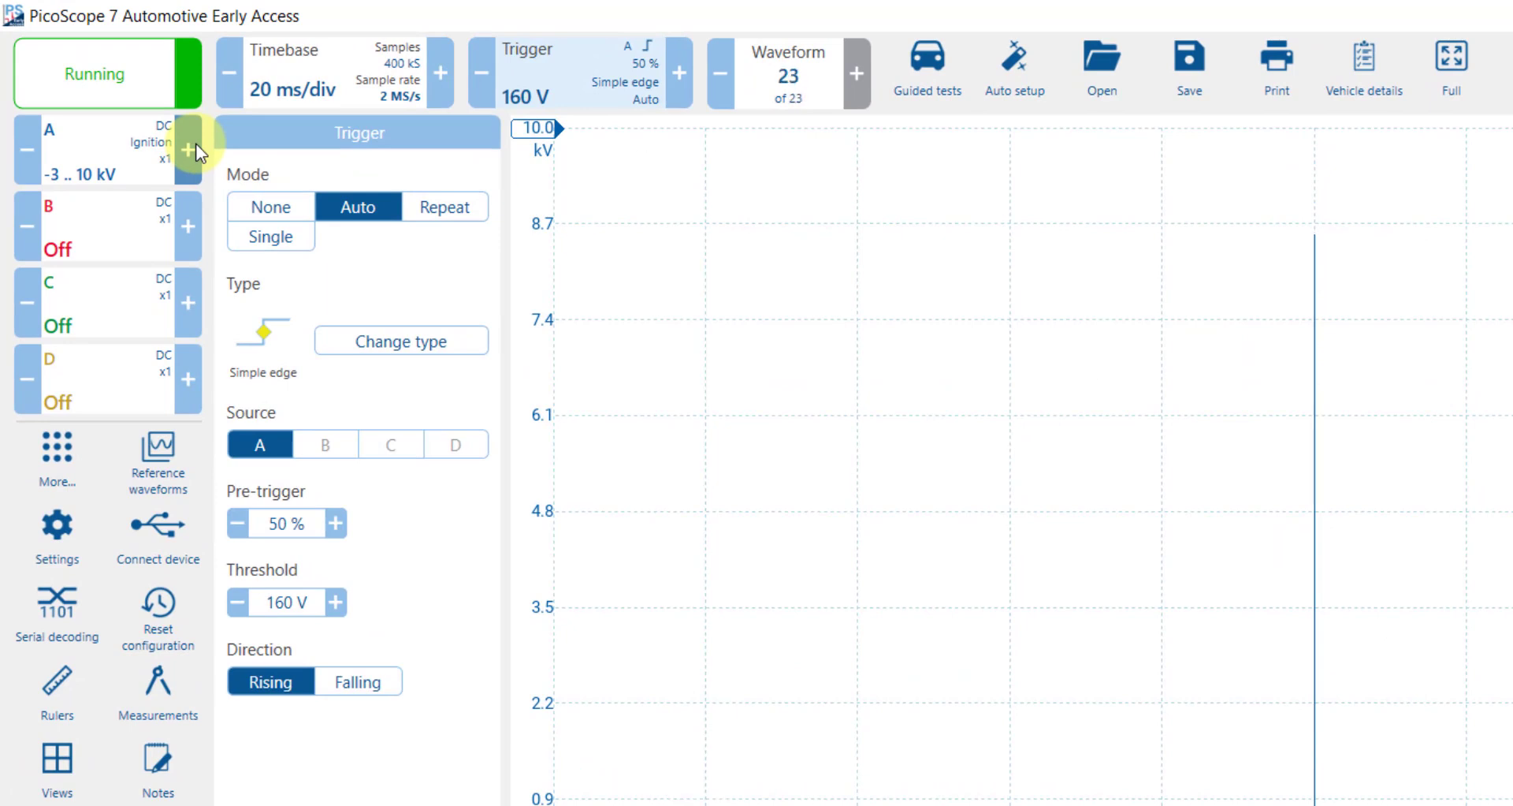
{"action": "left_click", "coordinate": [195, 143]}
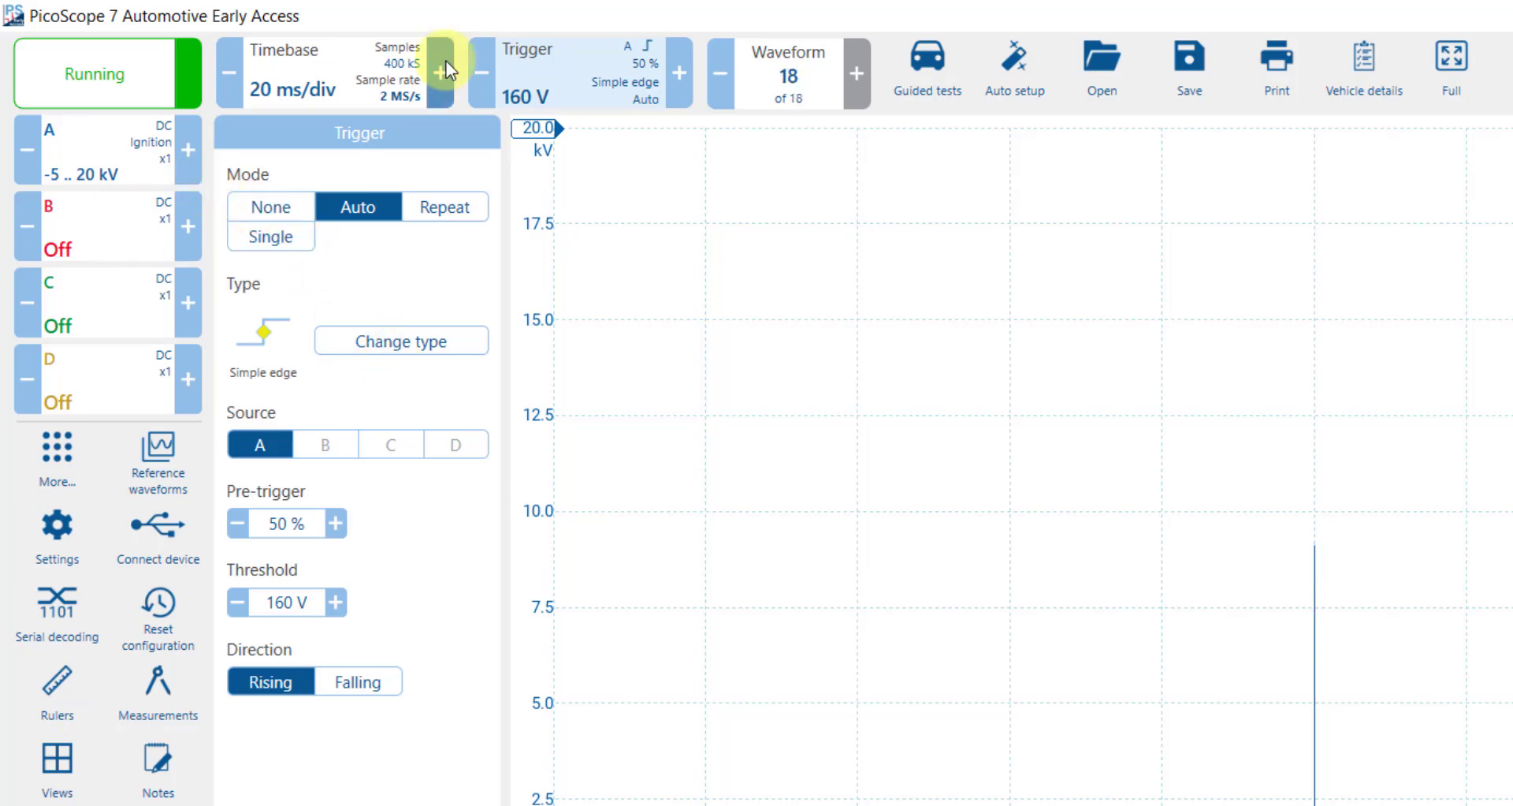
{"action": "left_click", "coordinate": [230, 74]}
{"action": "left_click", "coordinate": [230, 74]}
{"action": "left_click", "coordinate": [230, 75]}
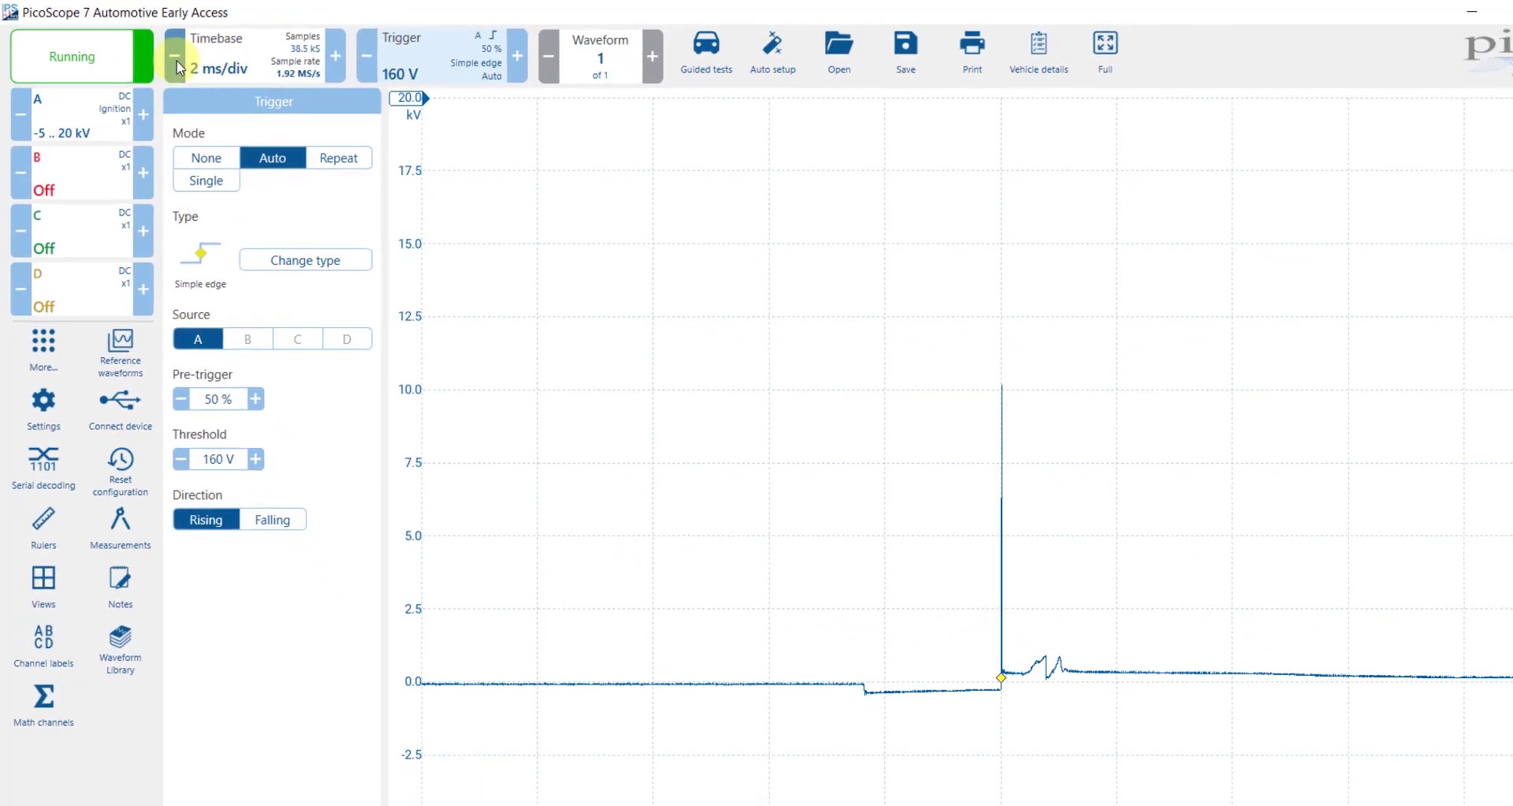
Shorten the timebase to 500 µs/div and close the trigger settings
{"action": "left_click", "coordinate": [170, 63]}
{"action": "left_click", "coordinate": [166, 52]}
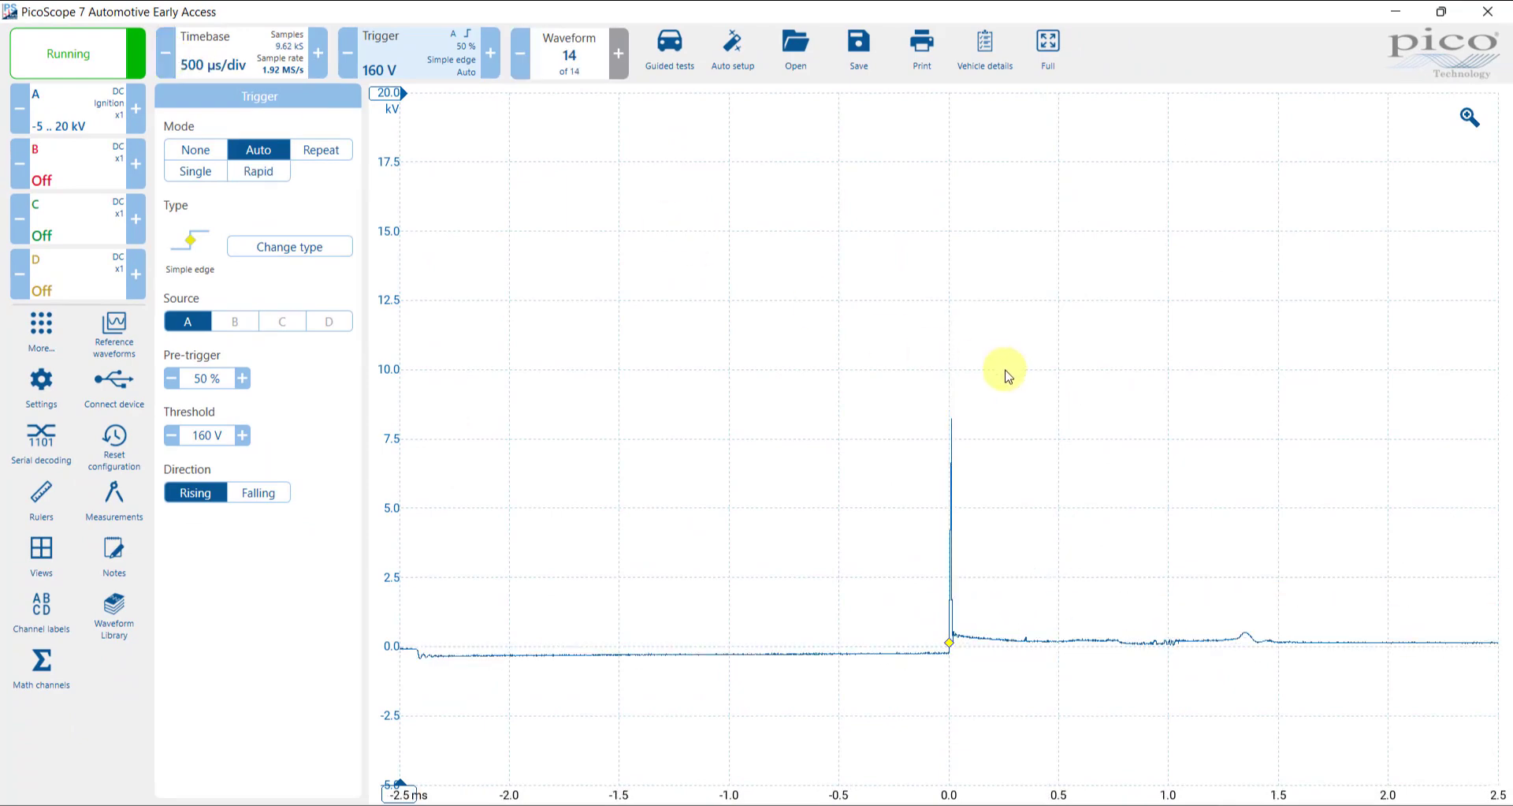
{"action": "left_click", "coordinate": [946, 642]}
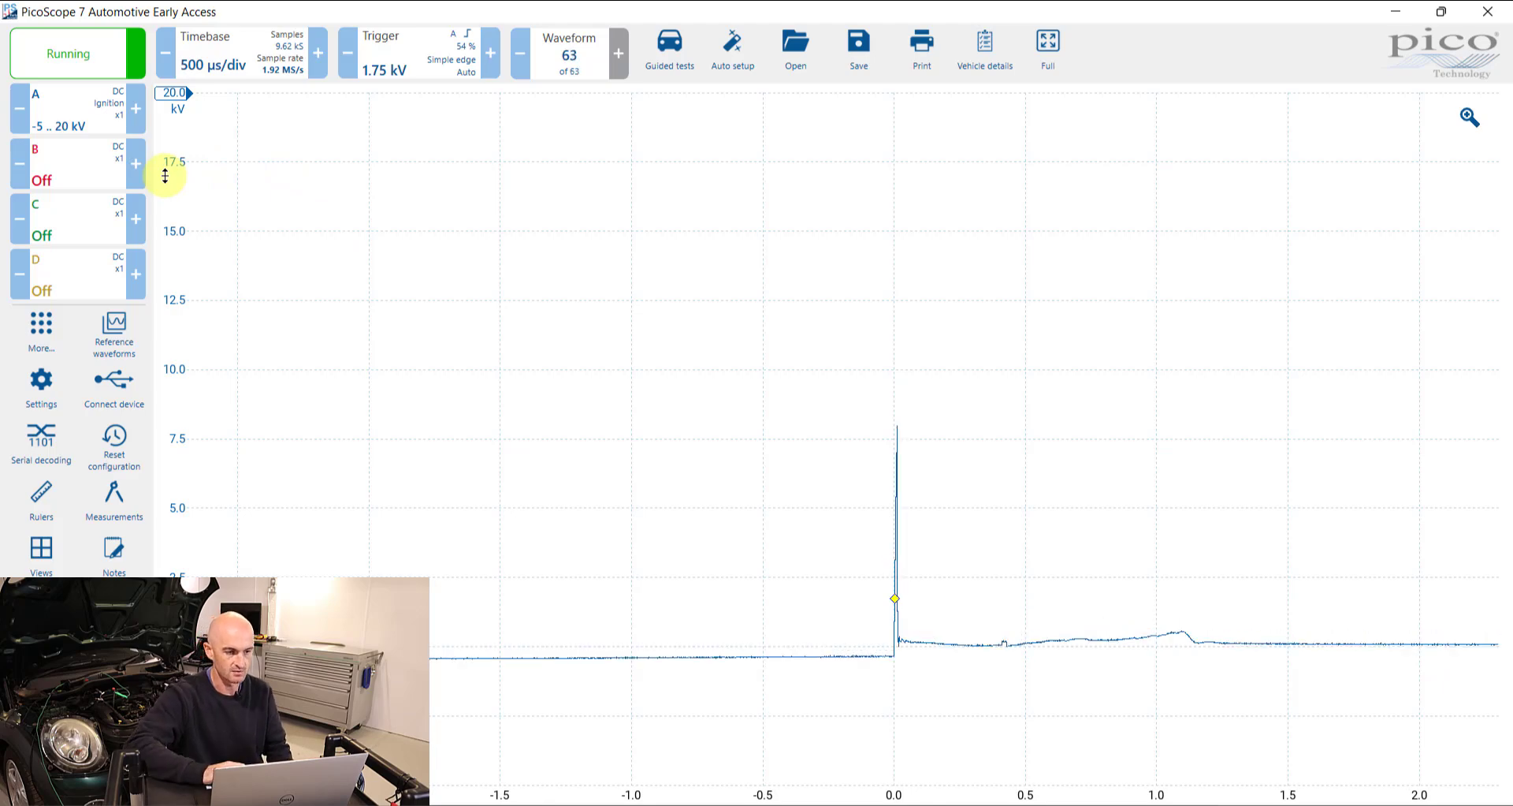
Enable channel B with the Secondary ignition probe at -5..20 kV, then stop capturing
{"action": "left_click", "coordinate": [70, 177]}
{"action": "left_click", "coordinate": [233, 126]}
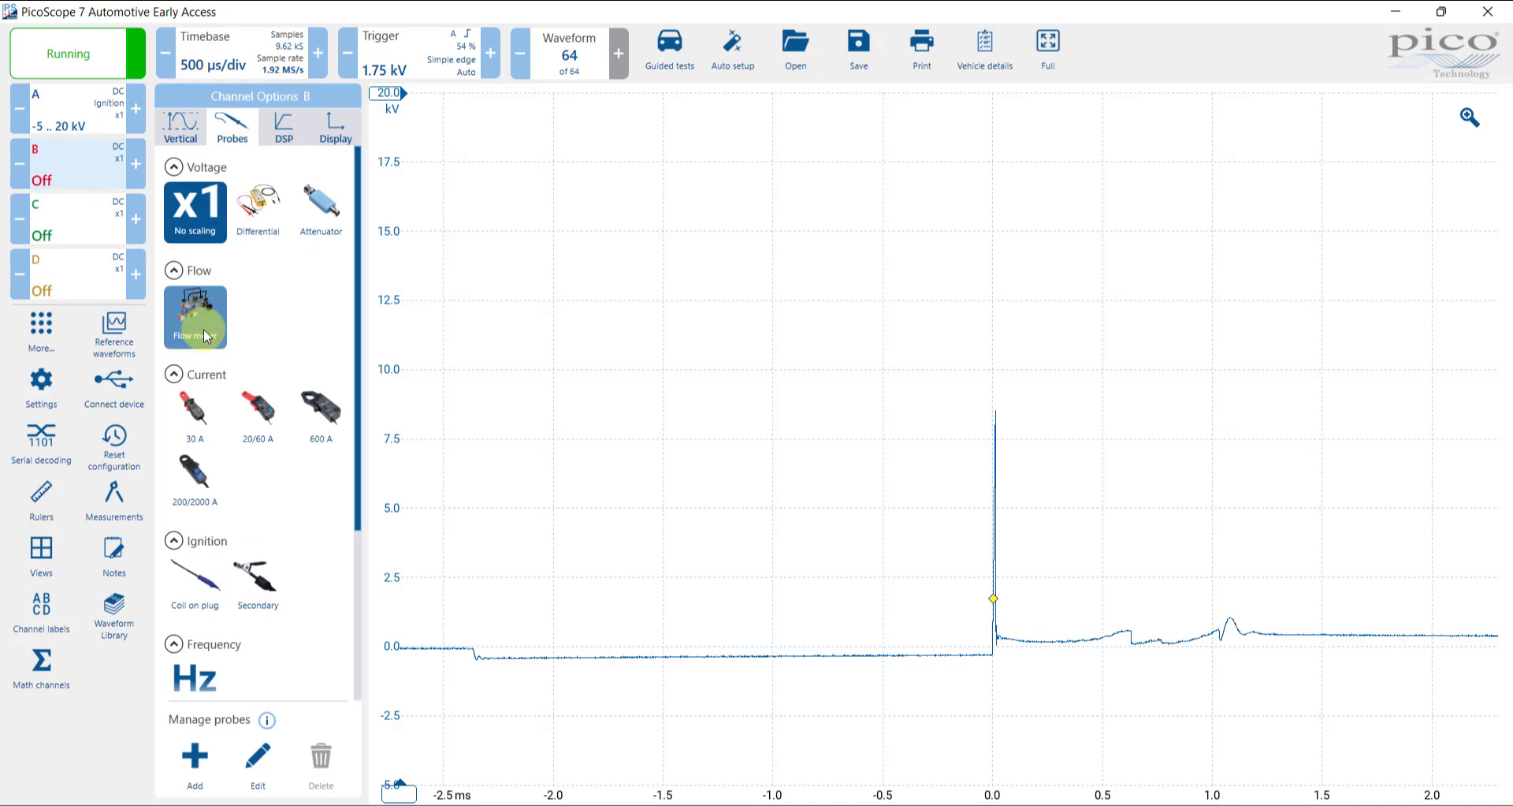
{"action": "left_click", "coordinate": [262, 593]}
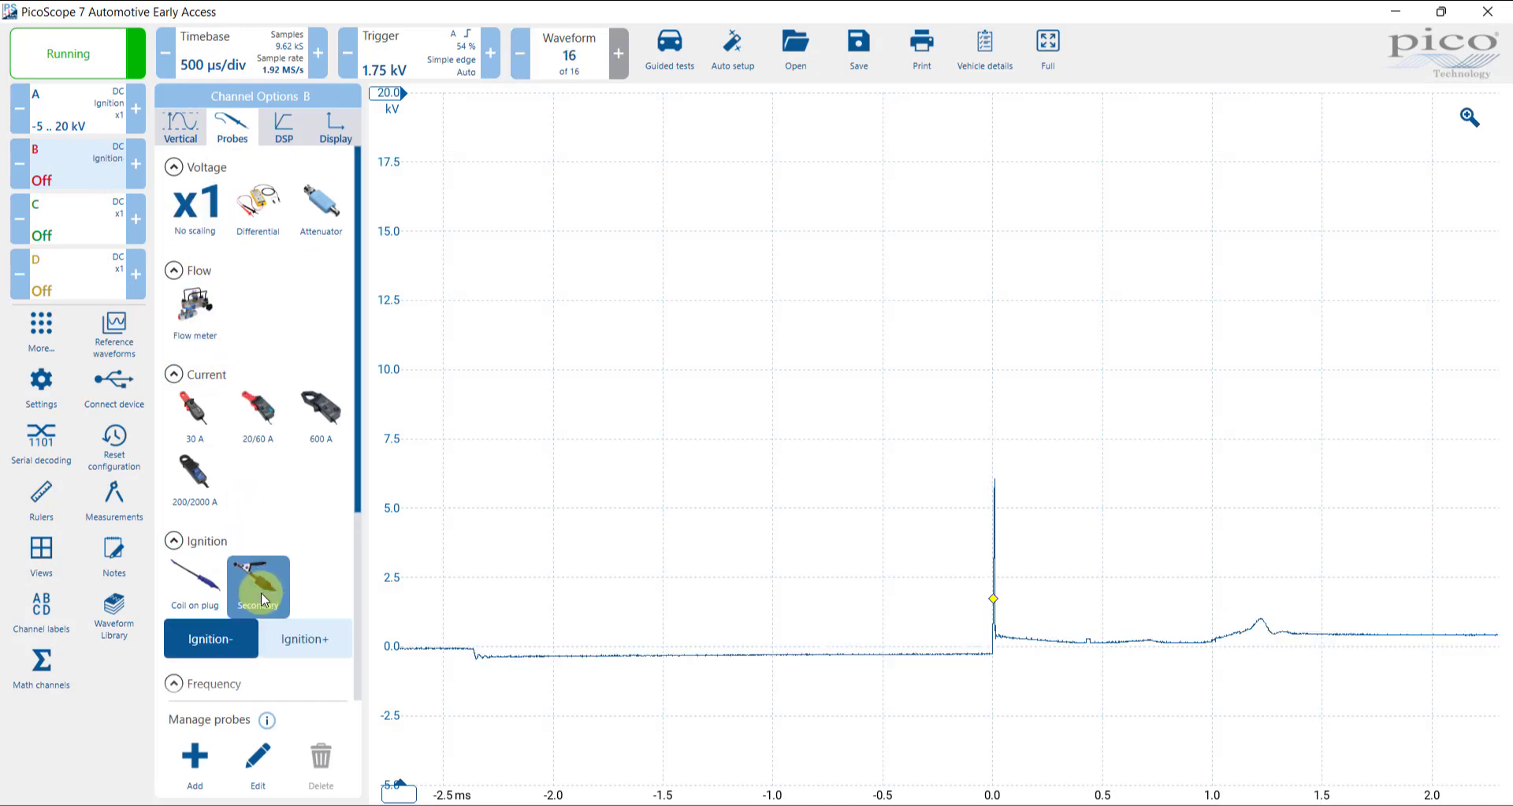
{"action": "left_click", "coordinate": [134, 178]}
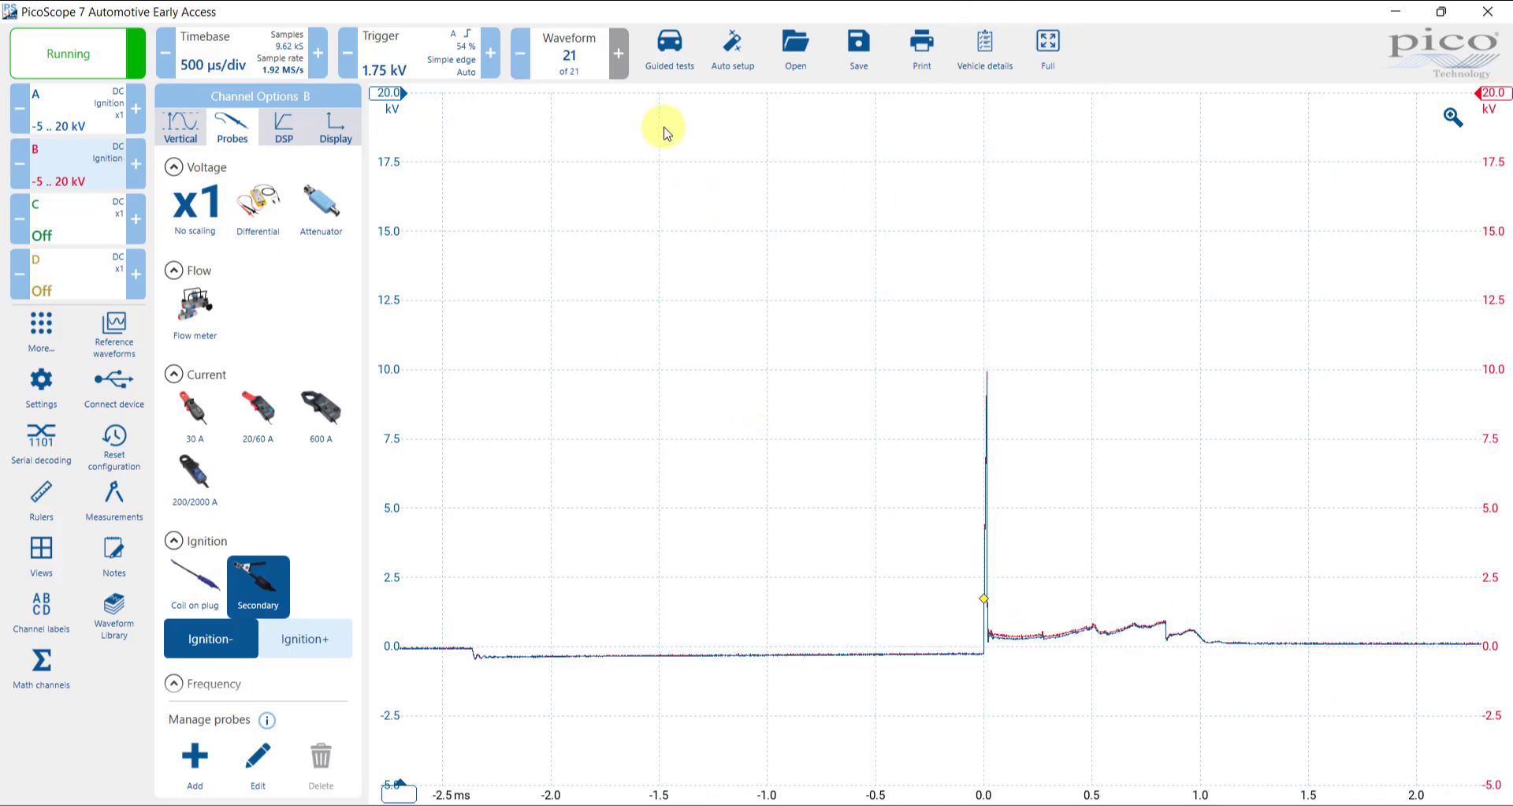
{"action": "left_click", "coordinate": [79, 57]}
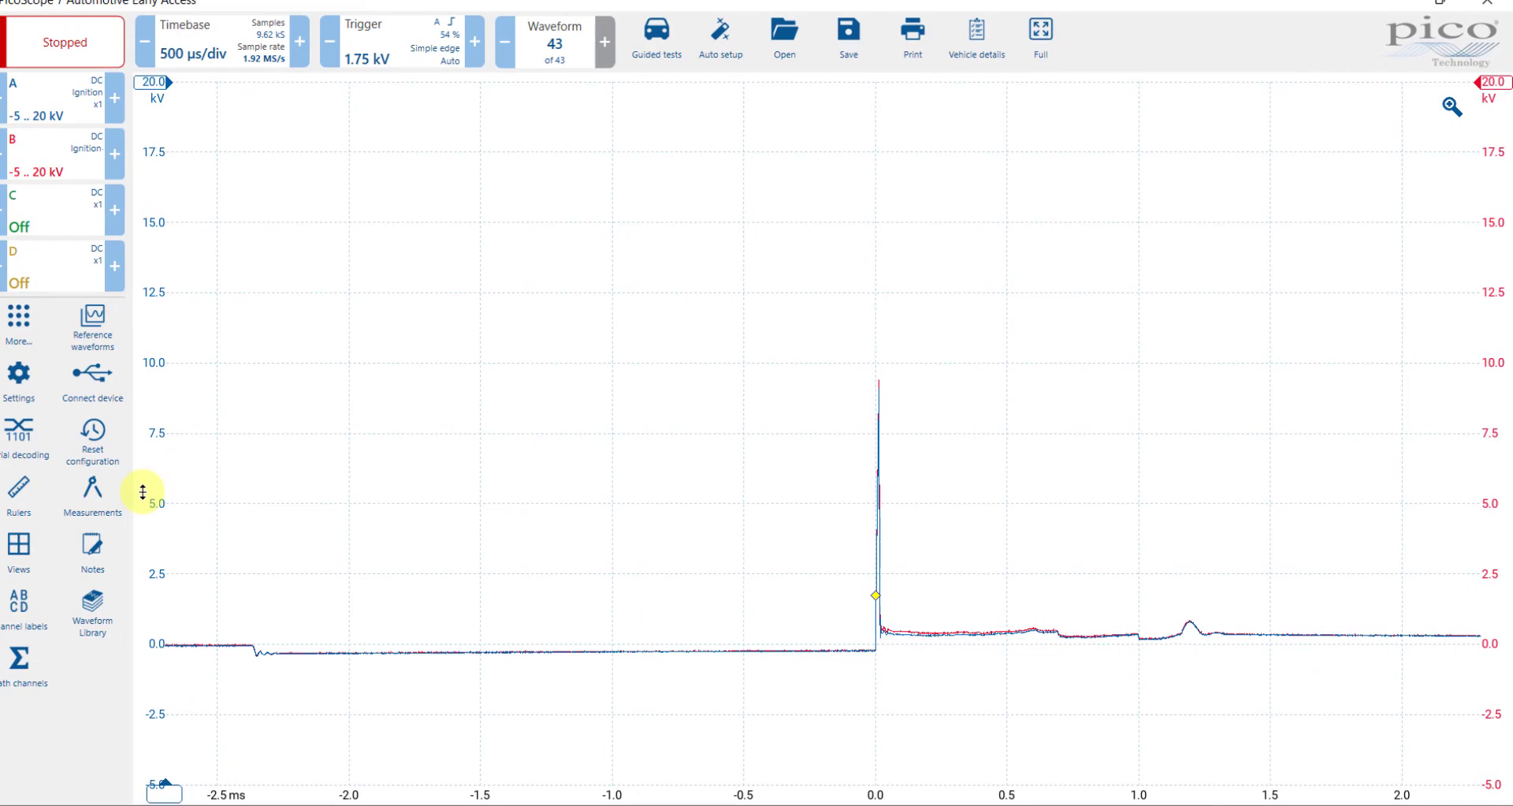
Offset the blue A and red B traces and ruler-measure their spark peaks (~9.1 and 9.4 kV)
{"action": "mouse_move", "coordinate": [30, 475]}
{"action": "left_mouse_down"}
{"action": "mouse_move", "coordinate": [19, 393]}
{"action": "mouse_move", "coordinate": [20, 568]}
{"action": "mouse_move", "coordinate": [2, 356]}
{"action": "left_mouse_up"}
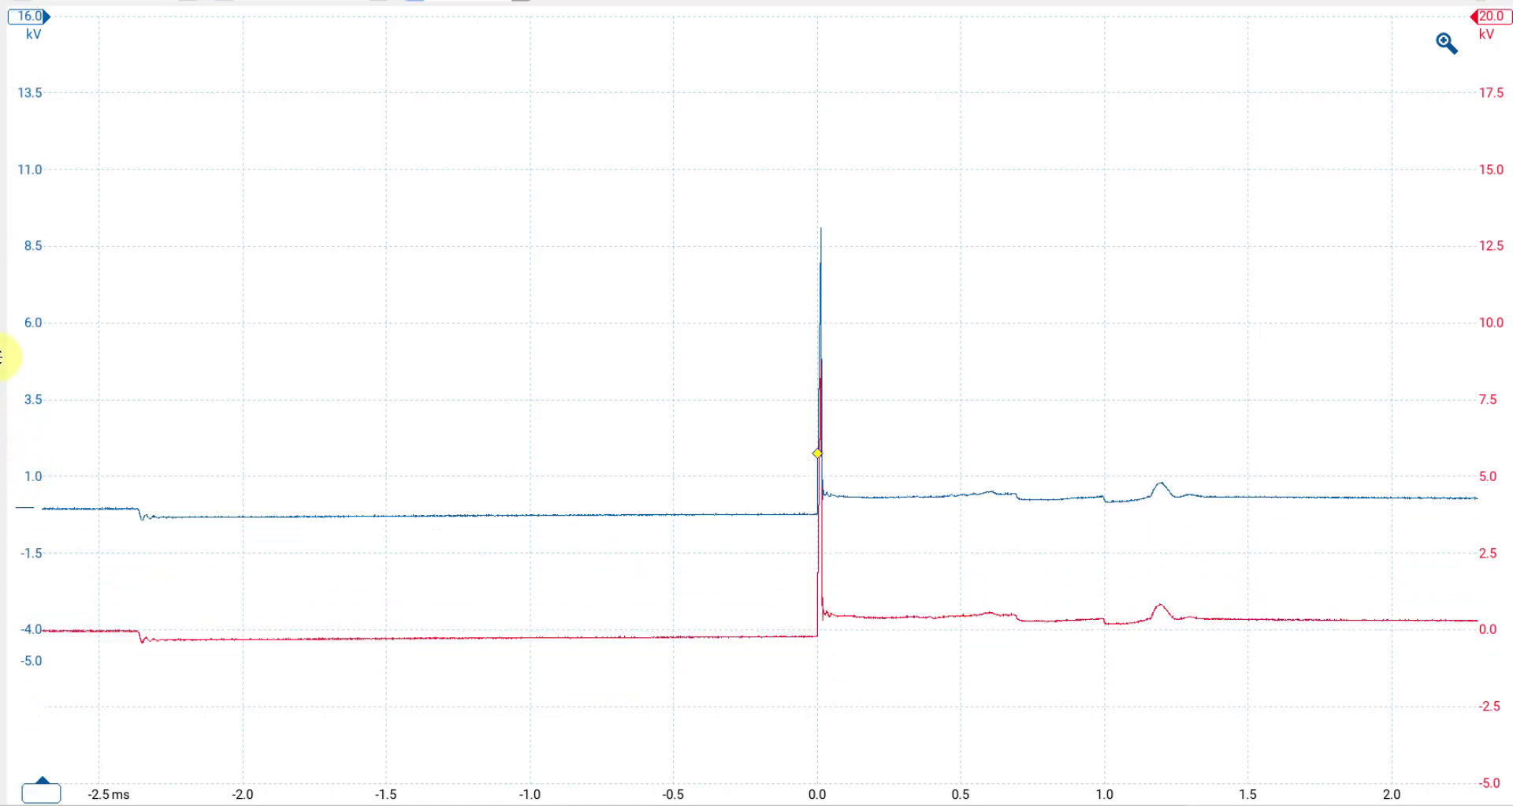
{"action": "left_click_drag", "start_coordinate": [23, 13], "coordinate": [43, 219]}
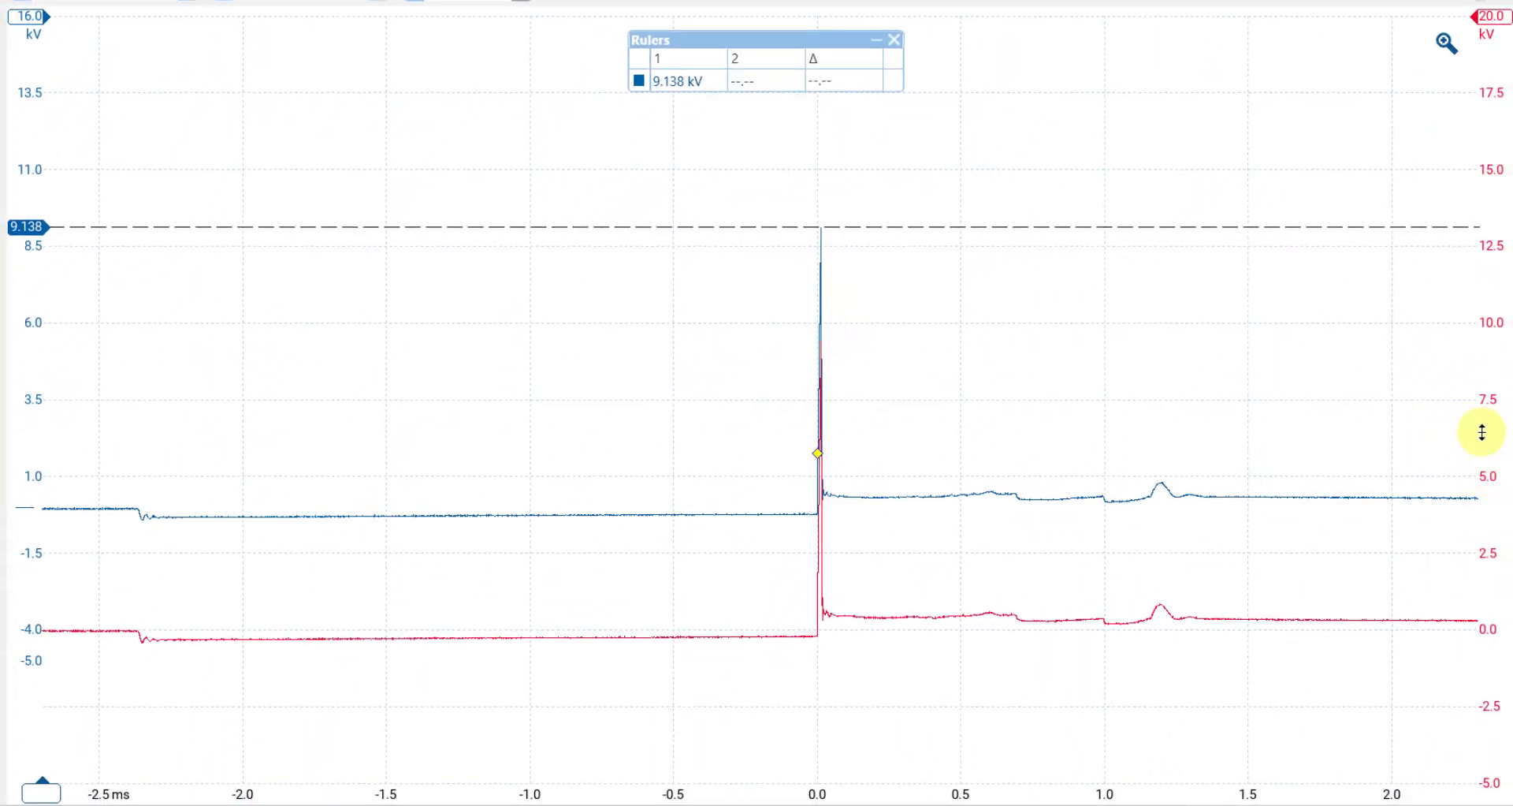
{"action": "left_click_drag", "start_coordinate": [1481, 432], "coordinate": [1459, 274]}
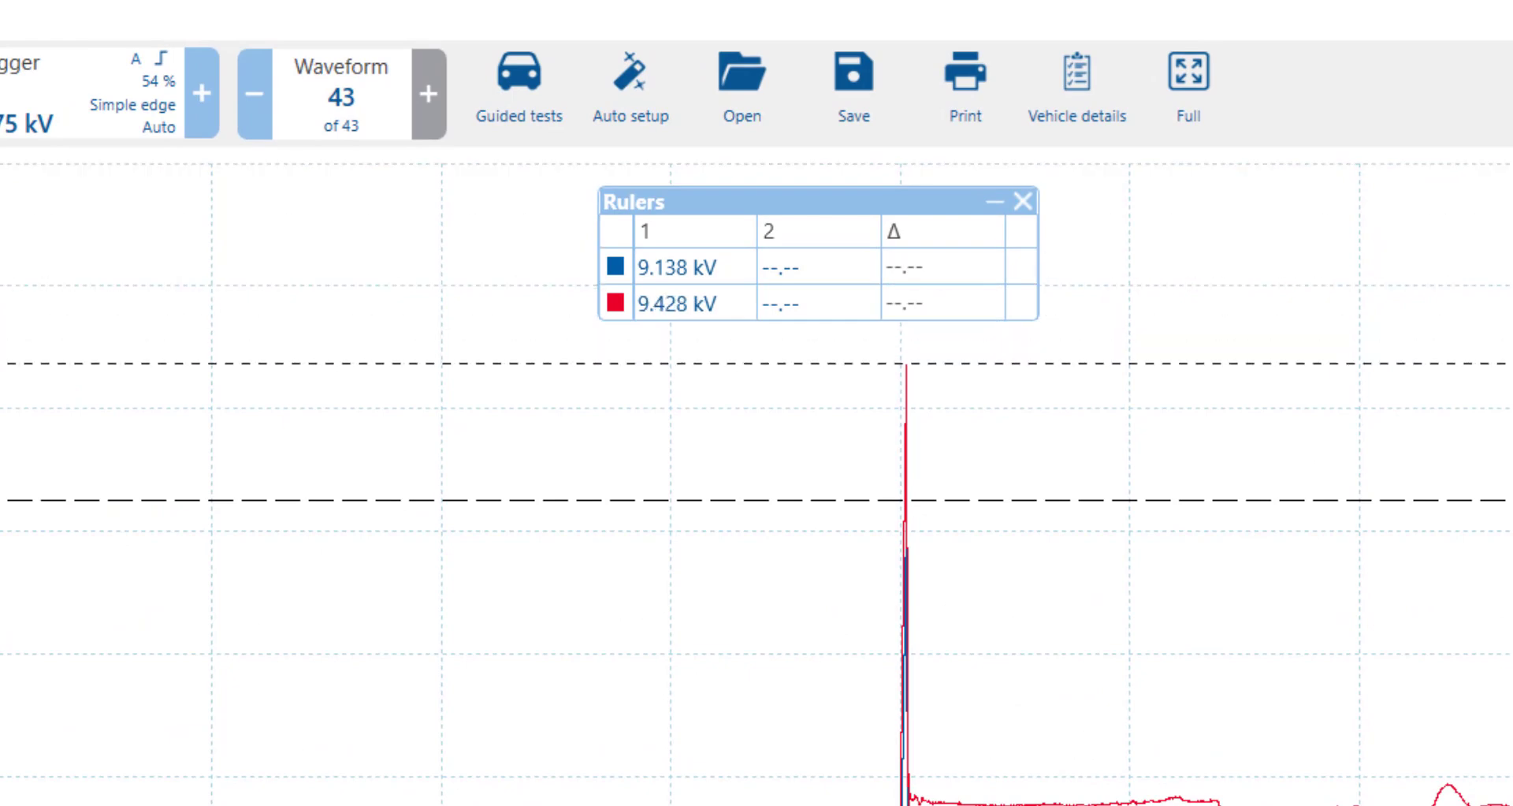
{"action": "left_click", "coordinate": [1023, 201]}
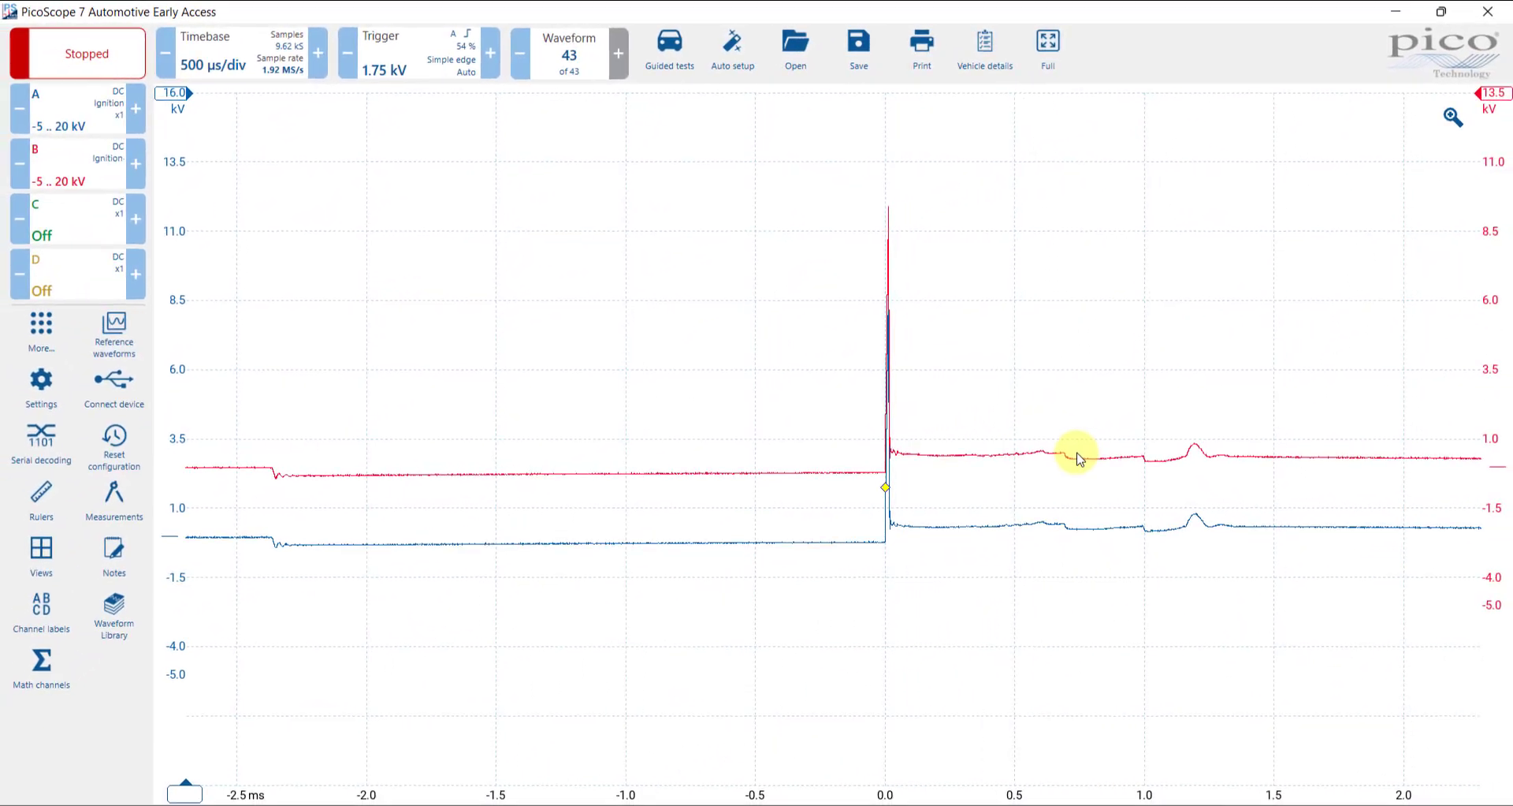
{"action": "left_click_drag", "start_coordinate": [1497, 502], "coordinate": [1495, 607]}
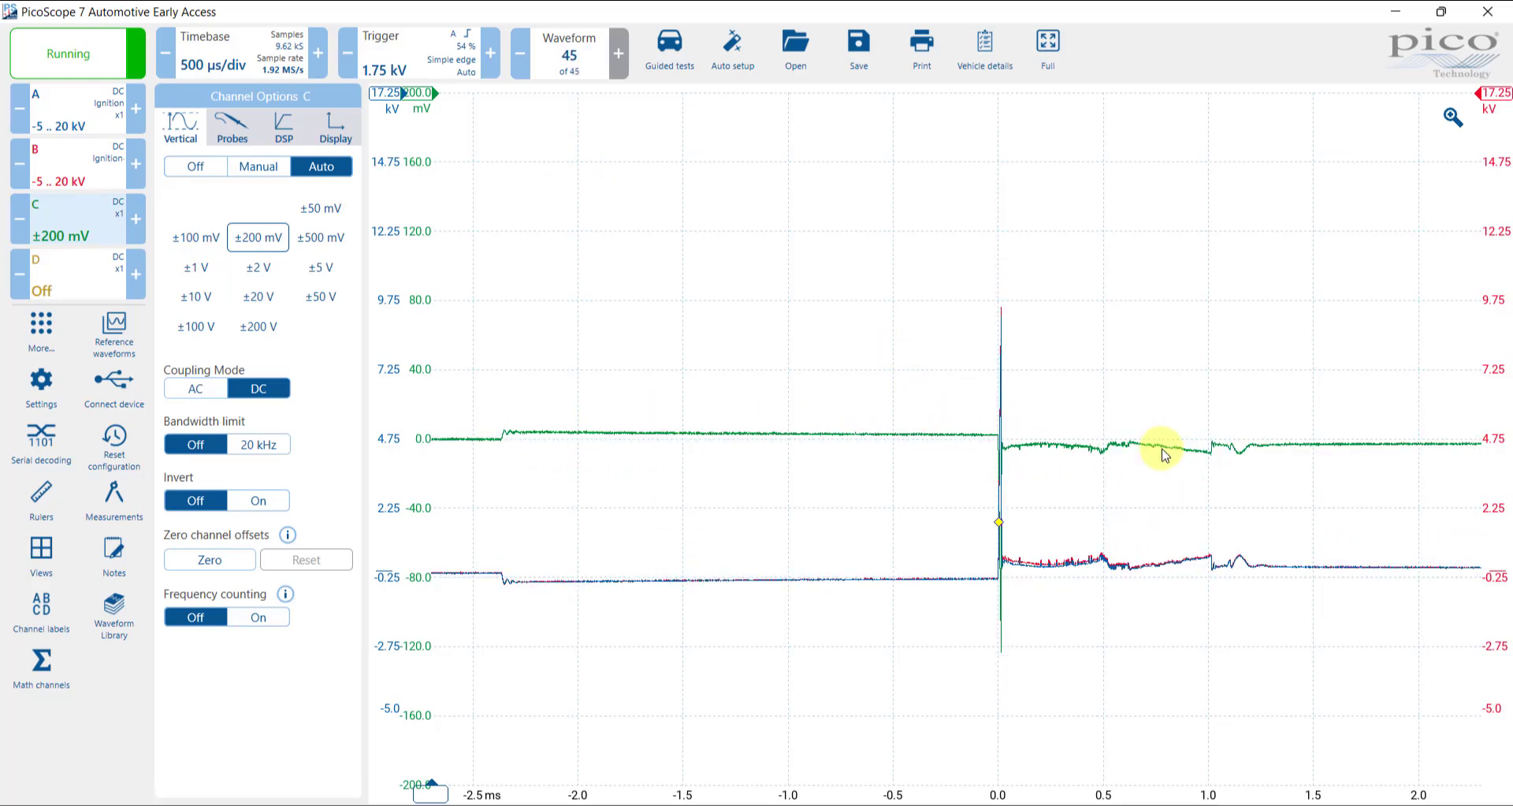
Invert channel C and reposition its green trace vertically
{"action": "left_click", "coordinate": [241, 504]}
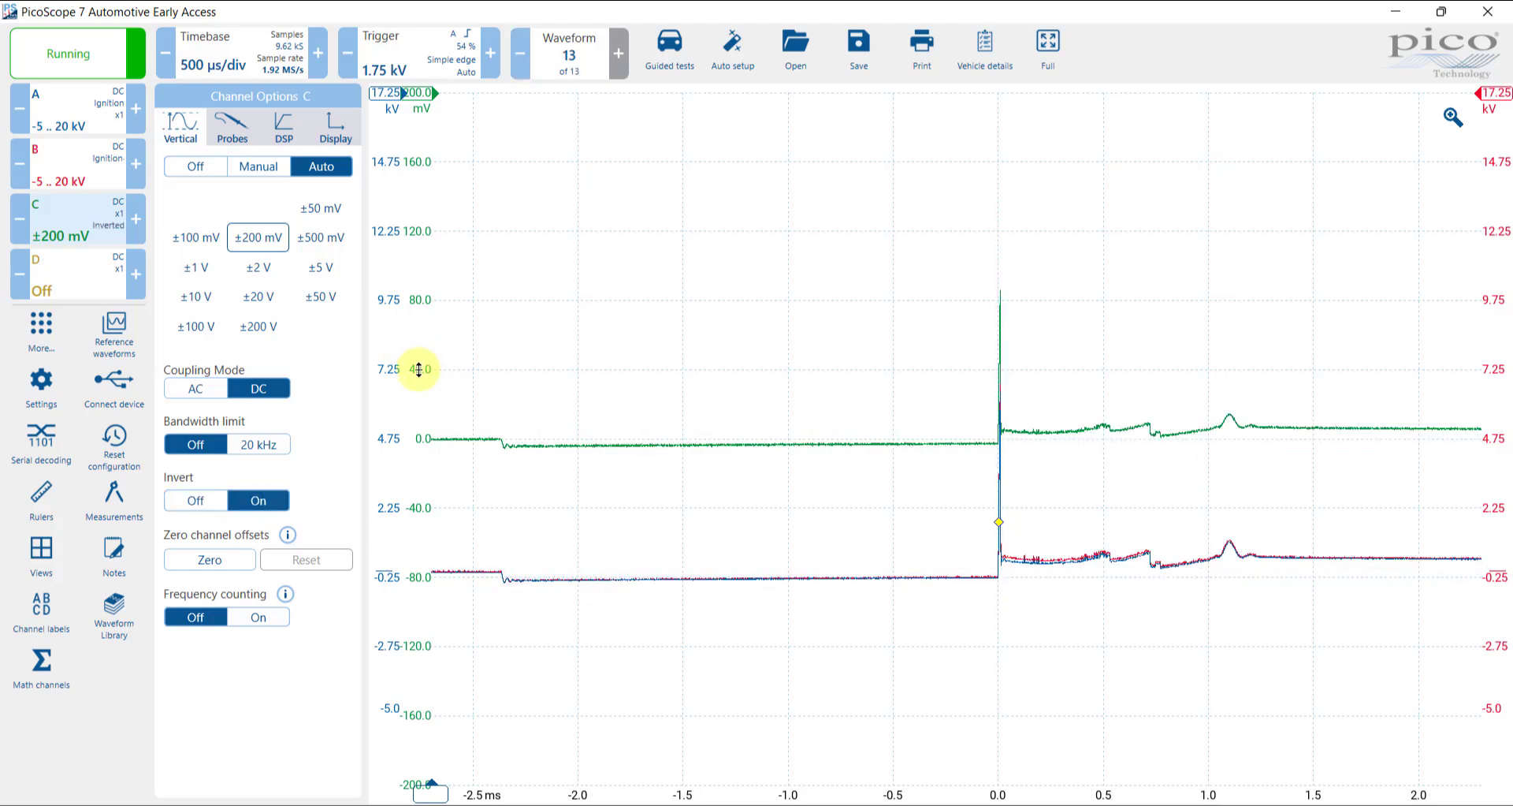
{"action": "left_click_drag", "start_coordinate": [432, 375], "coordinate": [447, 481]}
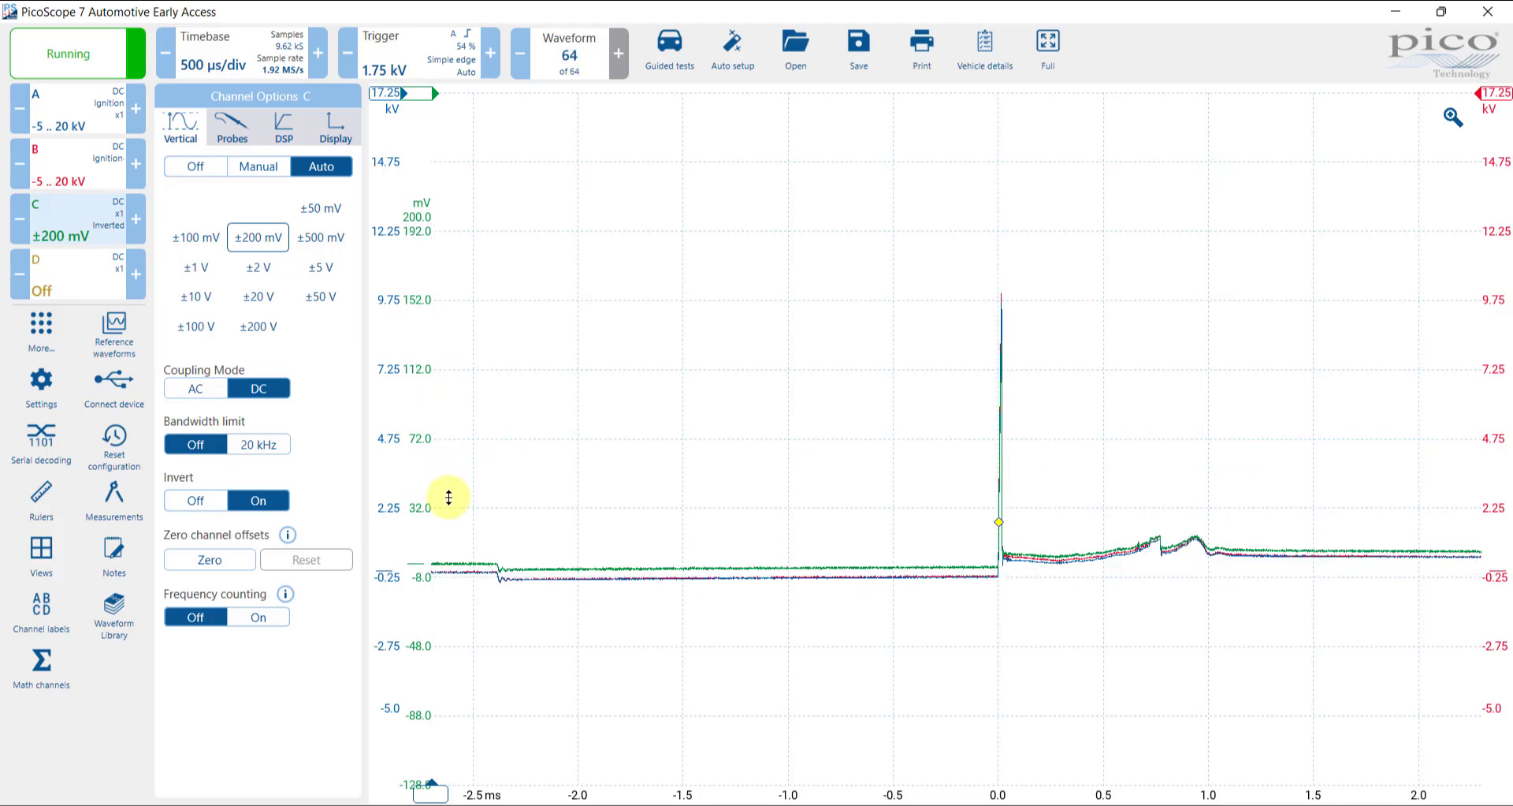
{"action": "left_click_drag", "start_coordinate": [419, 520], "coordinate": [423, 440]}
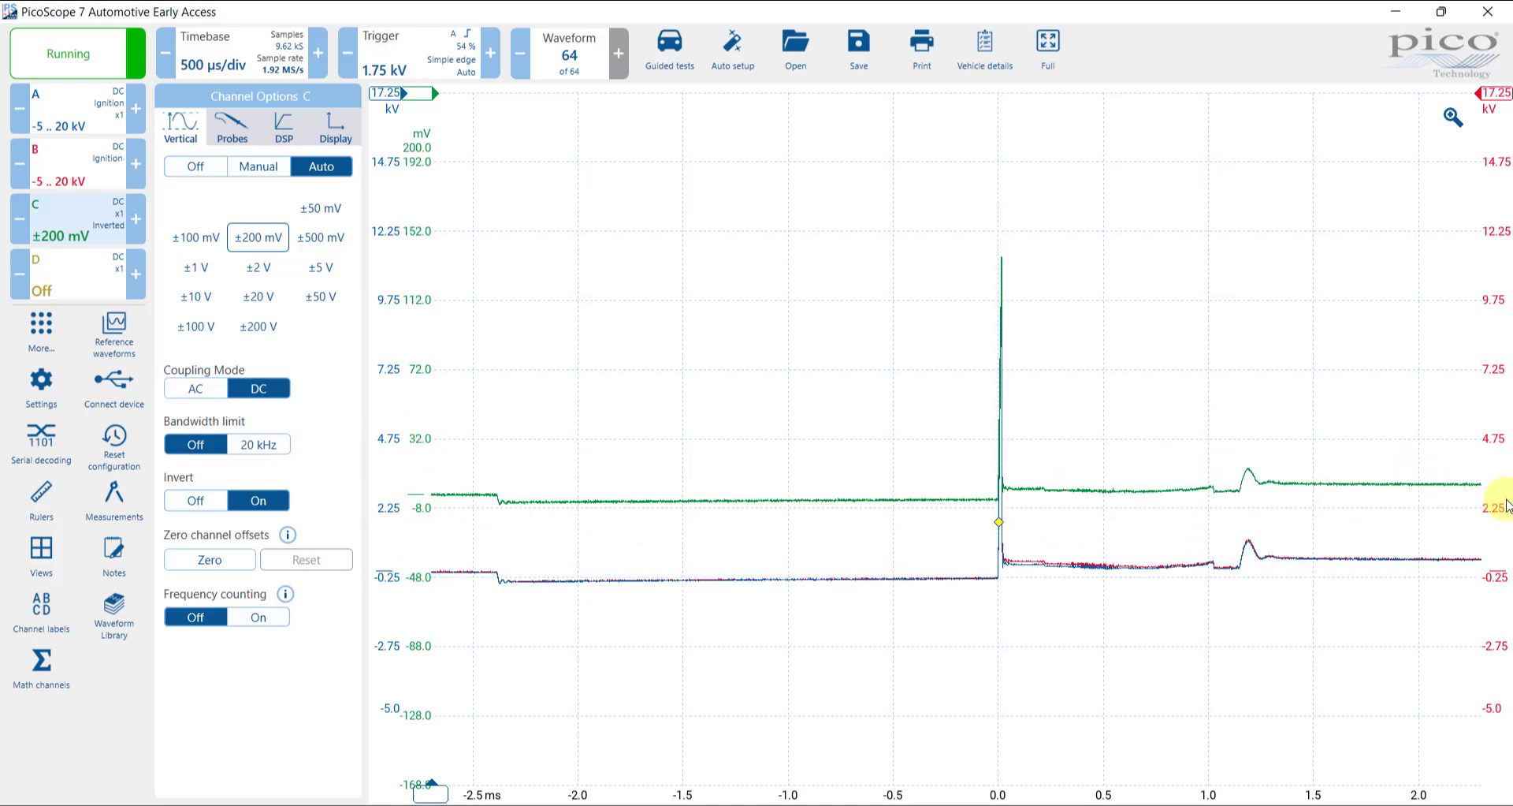
Lift the red channel B trace above the blue one and freeze the capture
{"action": "left_click_drag", "start_coordinate": [1496, 508], "coordinate": [1498, 476]}
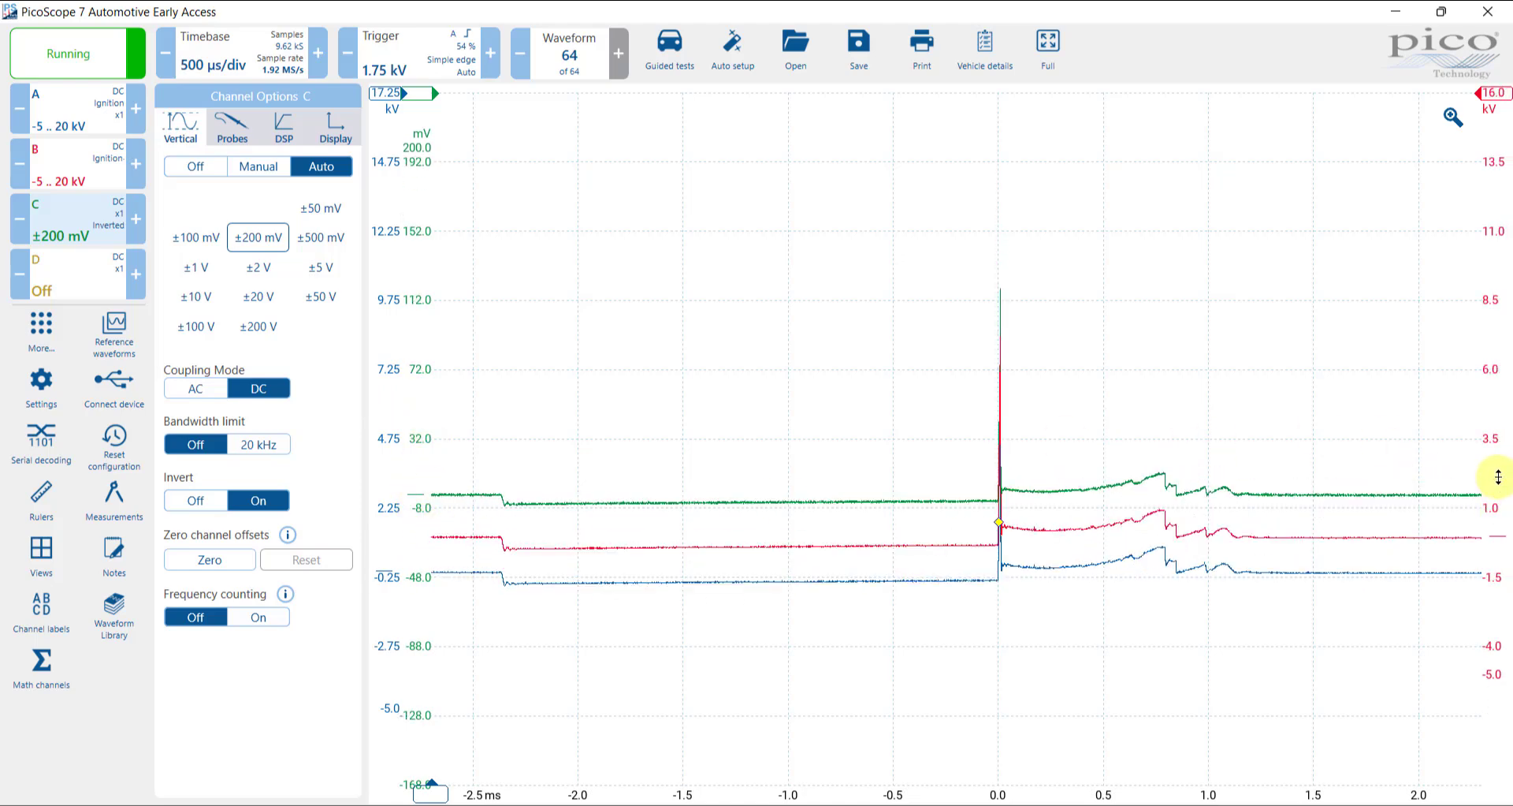
{"action": "left_click", "coordinate": [24, 54]}
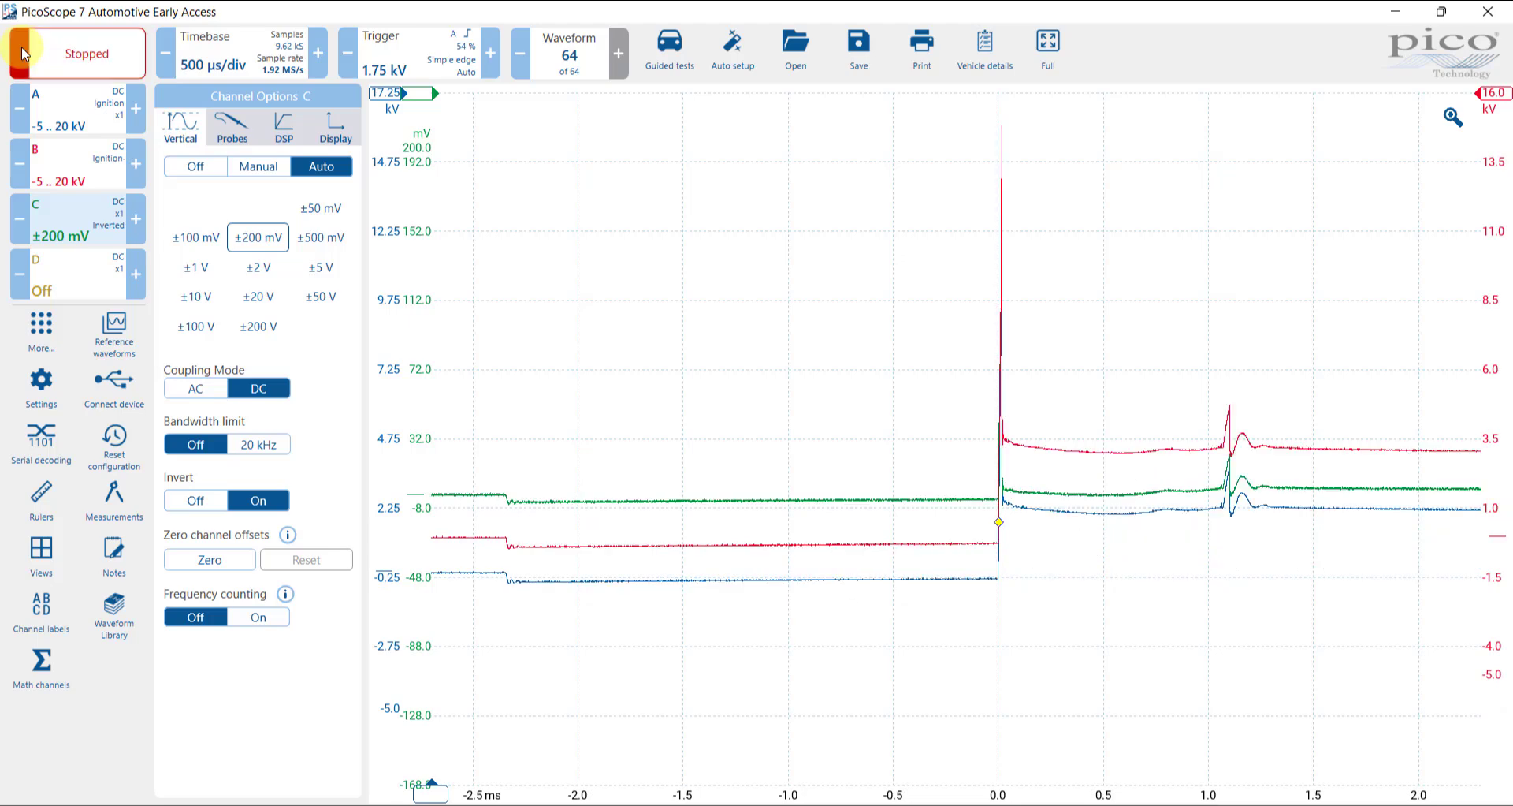
{"action": "left_click", "coordinate": [1453, 122]}
Zoom in on the post-spark ripple and overlay the red and blue traces onto the green
{"action": "left_click_drag", "start_coordinate": [1004, 297], "coordinate": [1284, 564]}
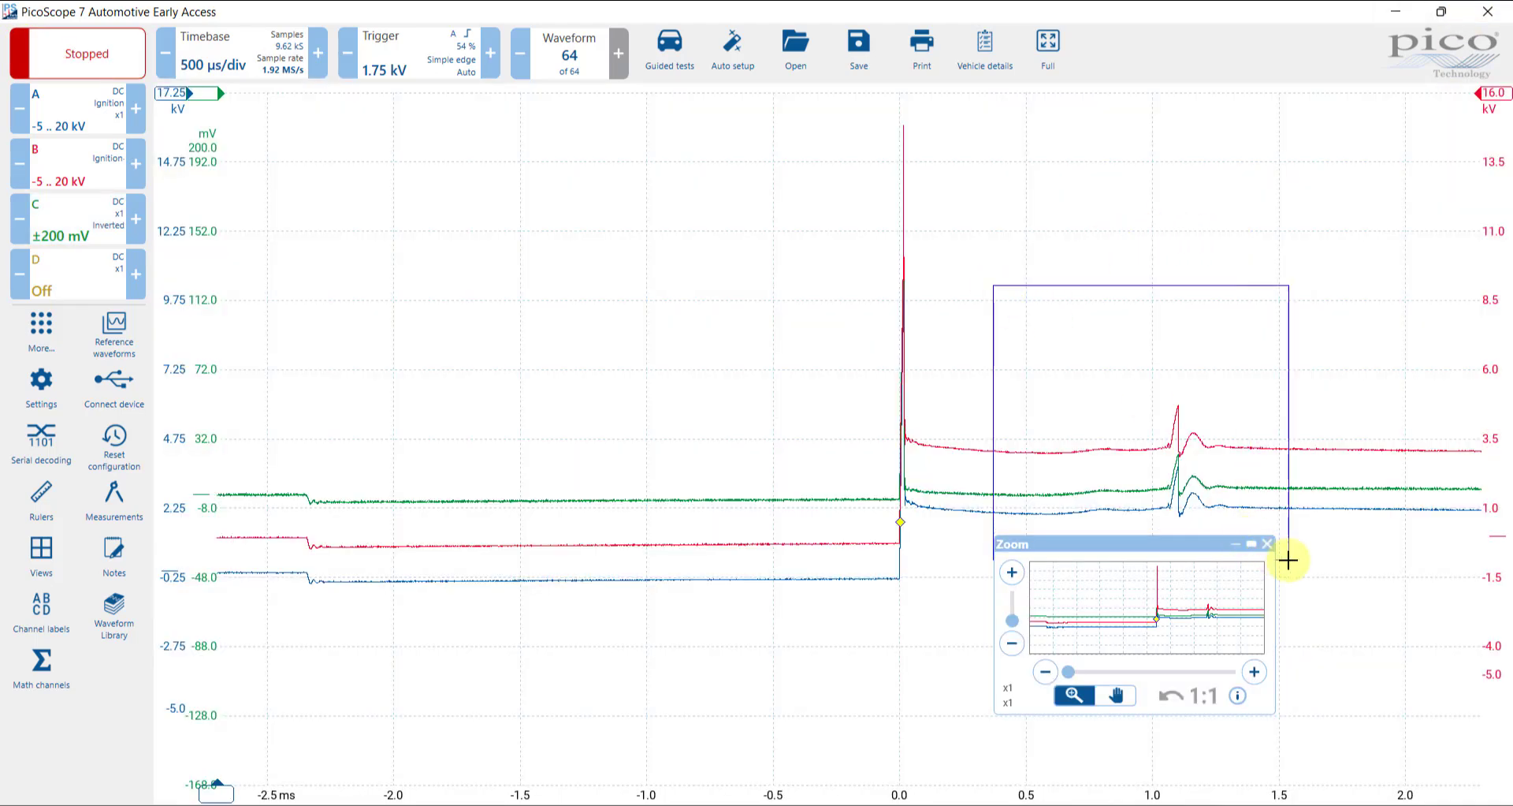
{"action": "left_click_drag", "start_coordinate": [1201, 534], "coordinate": [1345, 65]}
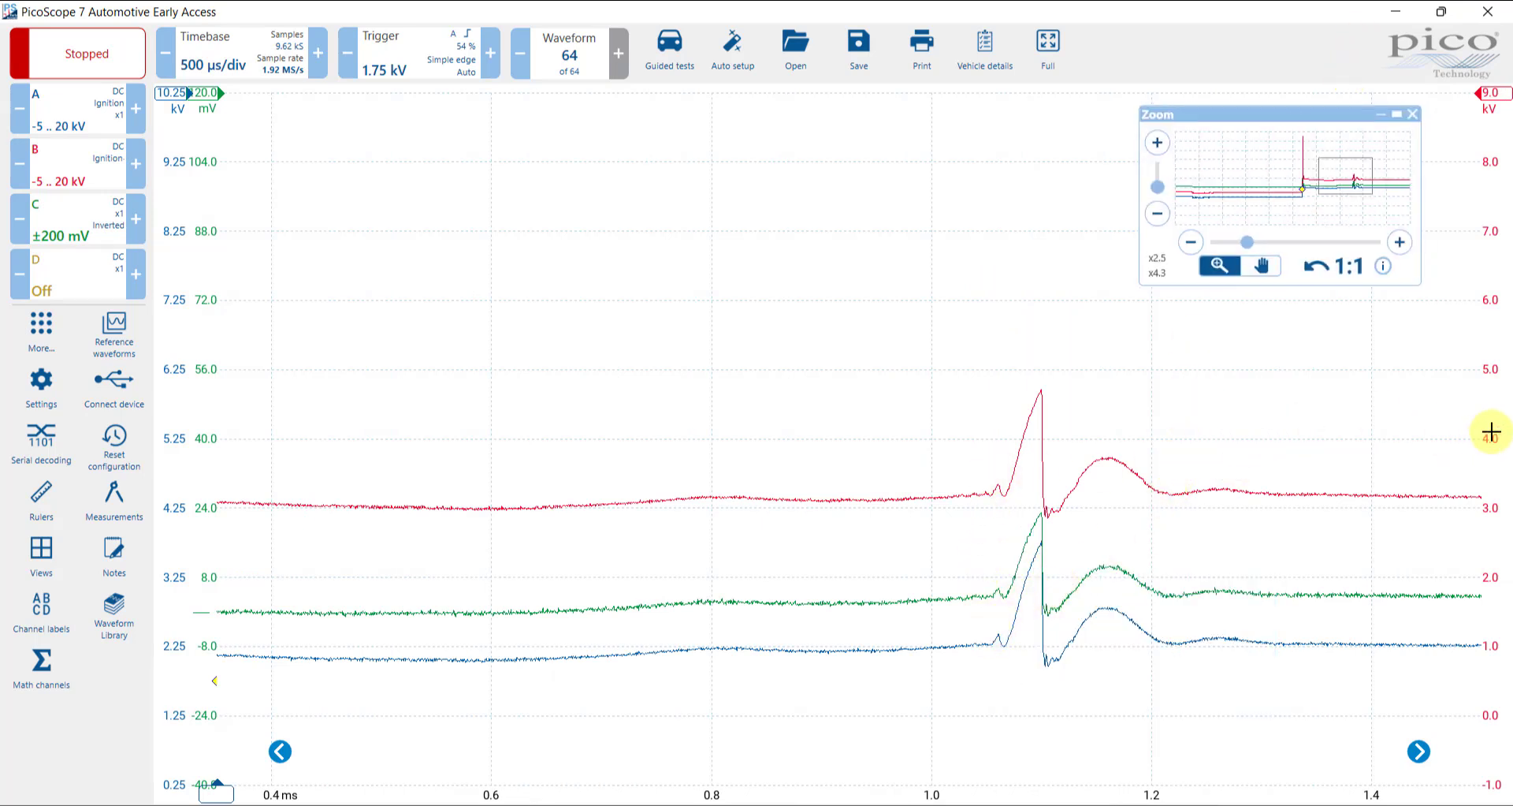
{"action": "left_click_drag", "start_coordinate": [1497, 437], "coordinate": [1508, 544]}
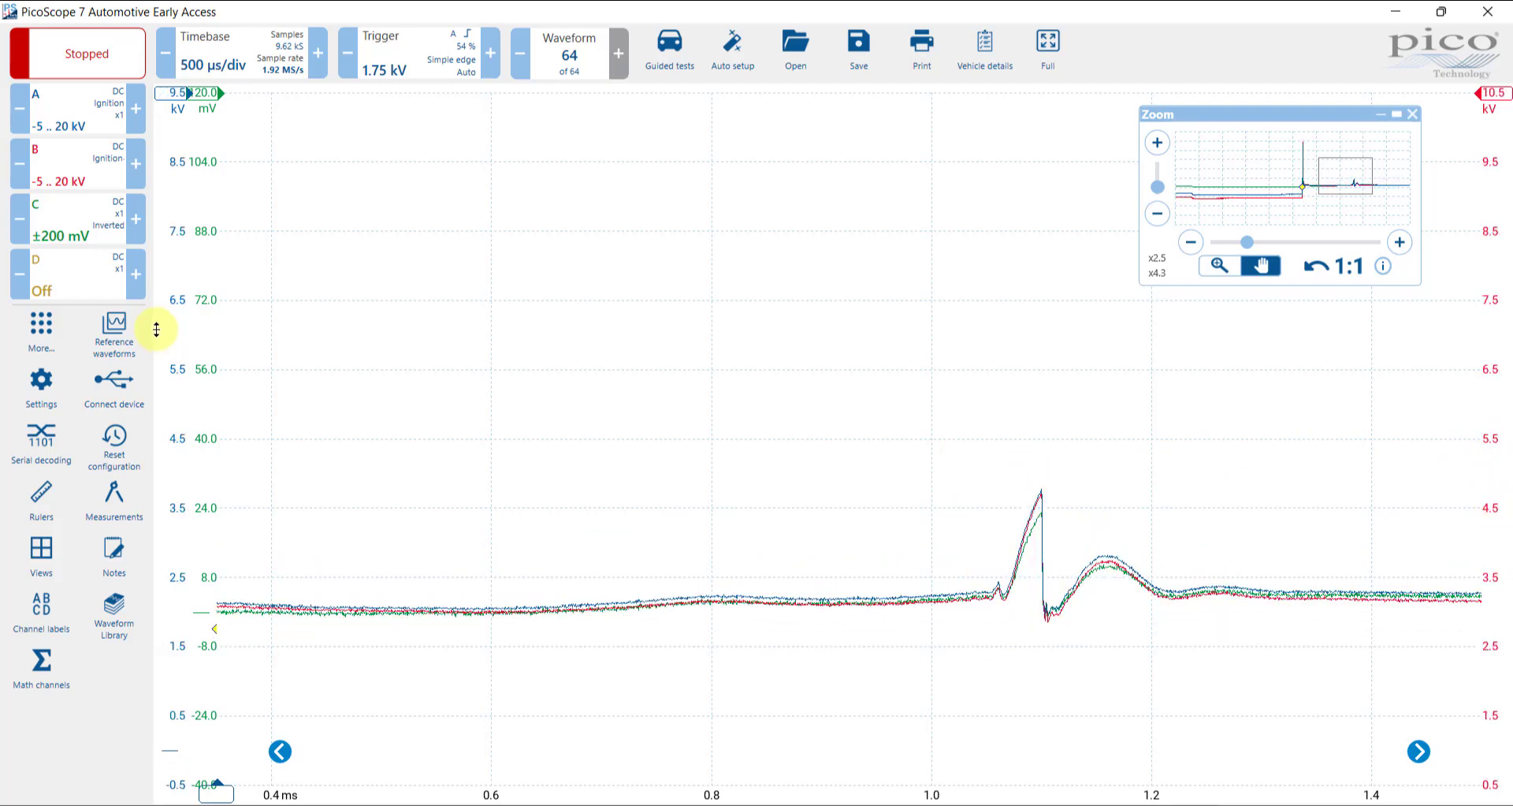
{"action": "left_click_drag", "start_coordinate": [152, 423], "coordinate": [157, 329]}
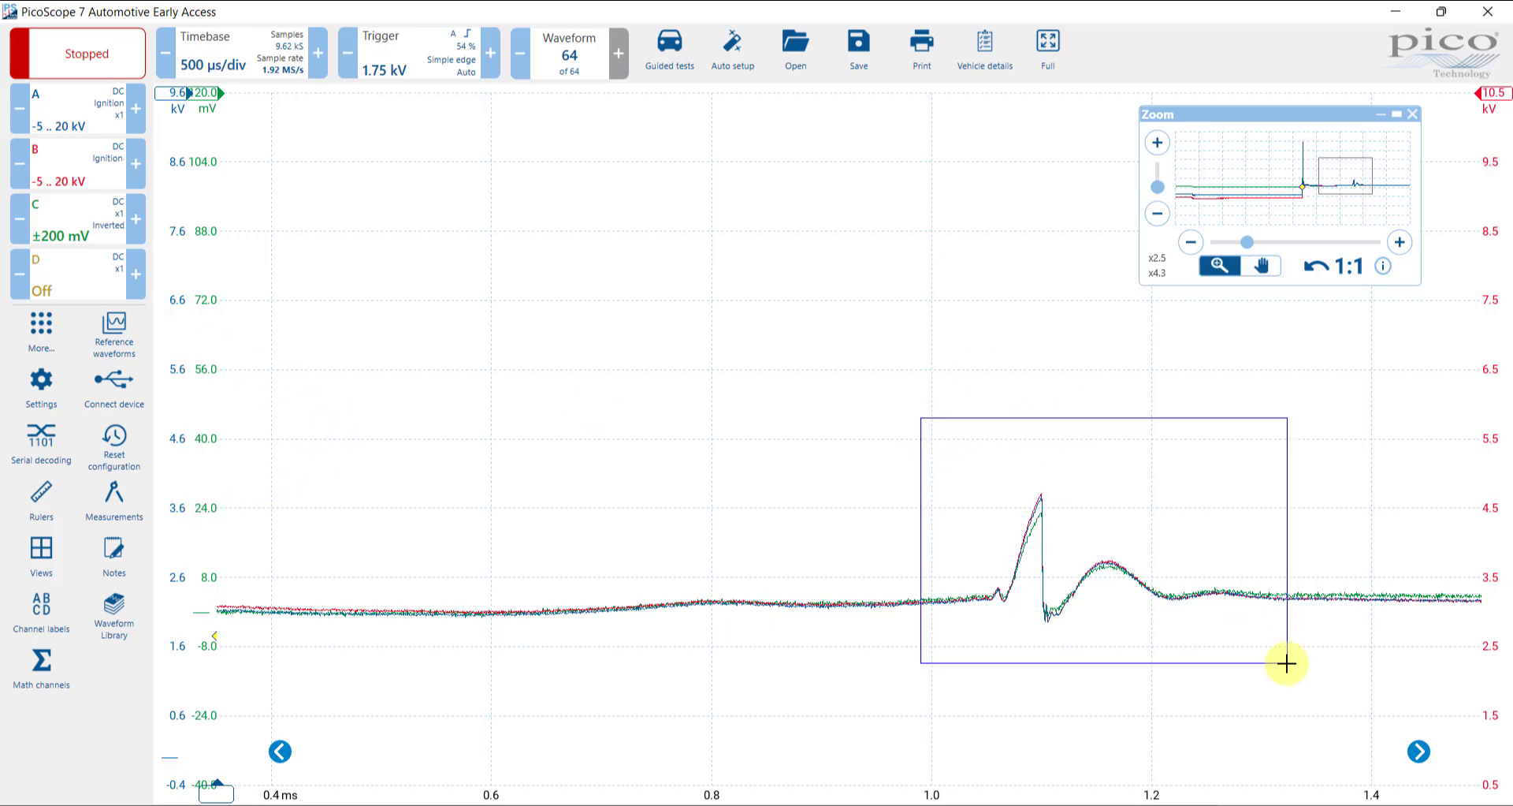
Zoom closer on the spark-end oscillation, return to full view, and raise the green trace
{"action": "left_click_drag", "start_coordinate": [1287, 663], "coordinate": [1287, 662]}
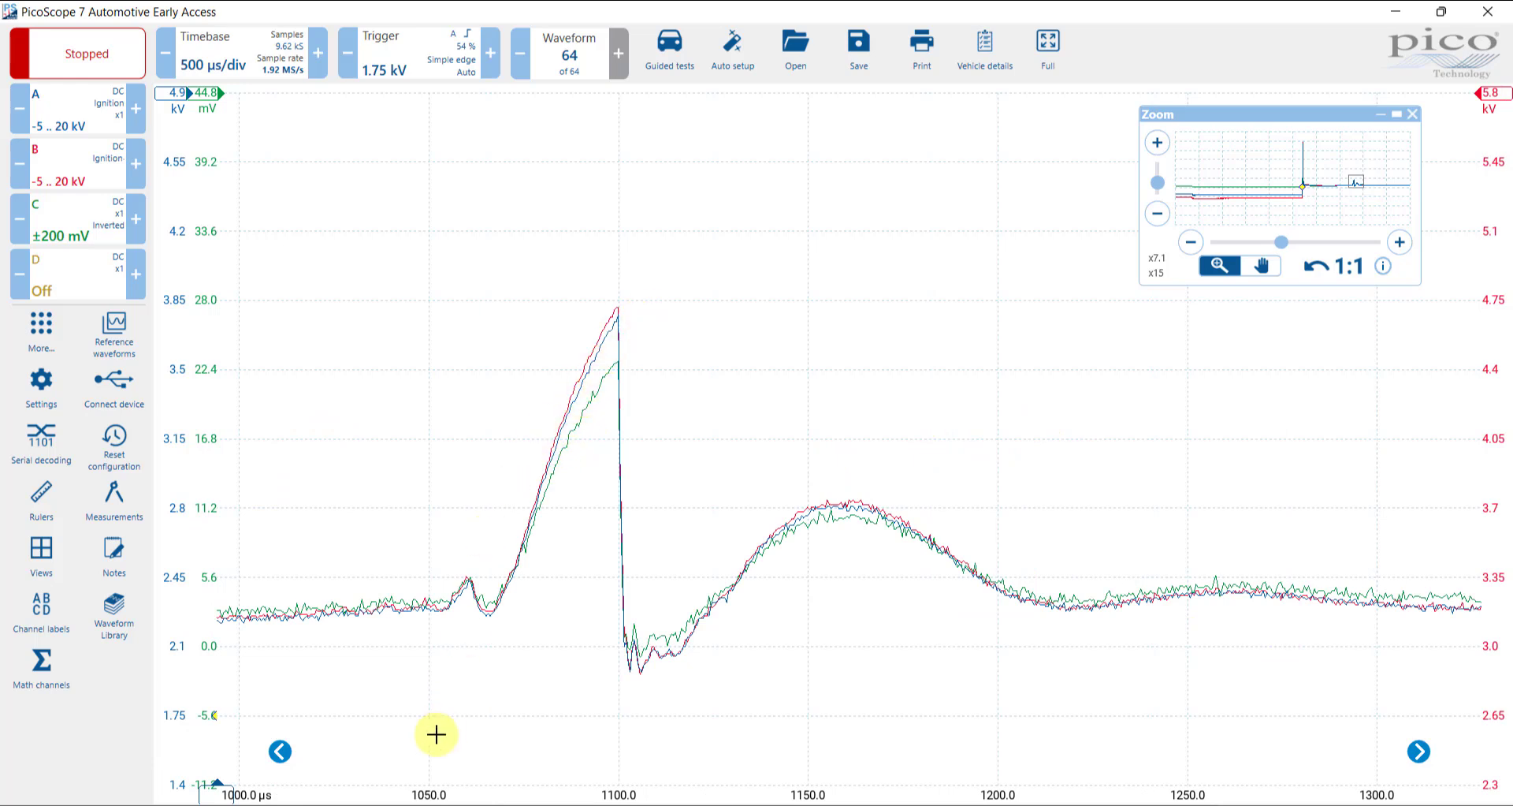
{"action": "key", "text": "ctrl+z"}
{"action": "left_click_drag", "start_coordinate": [204, 379], "coordinate": [185, 247]}
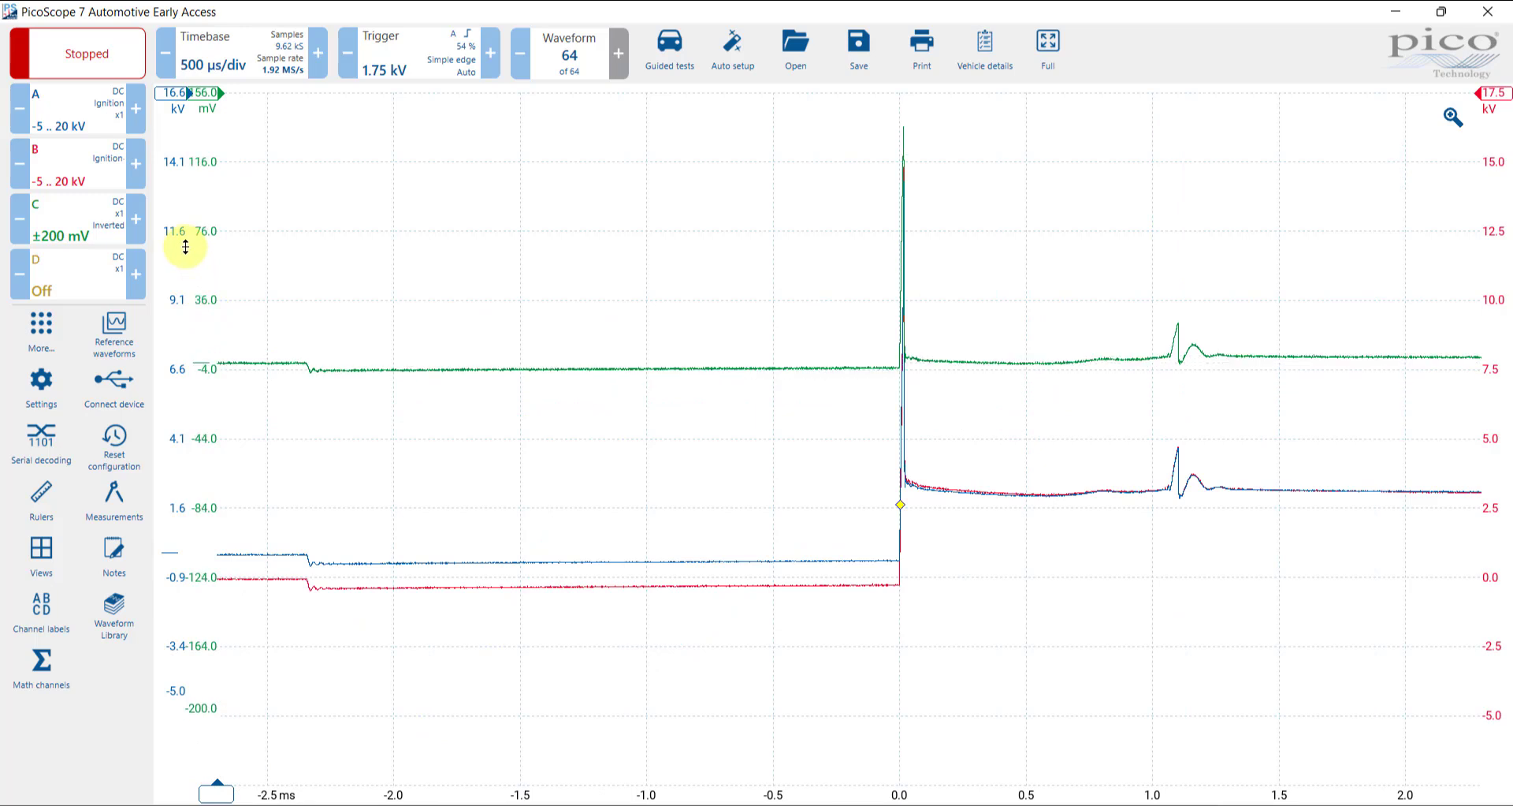
Add a horizontal ruler at the green spike's peak and move its readout aside
{"action": "left_click", "coordinate": [204, 93]}
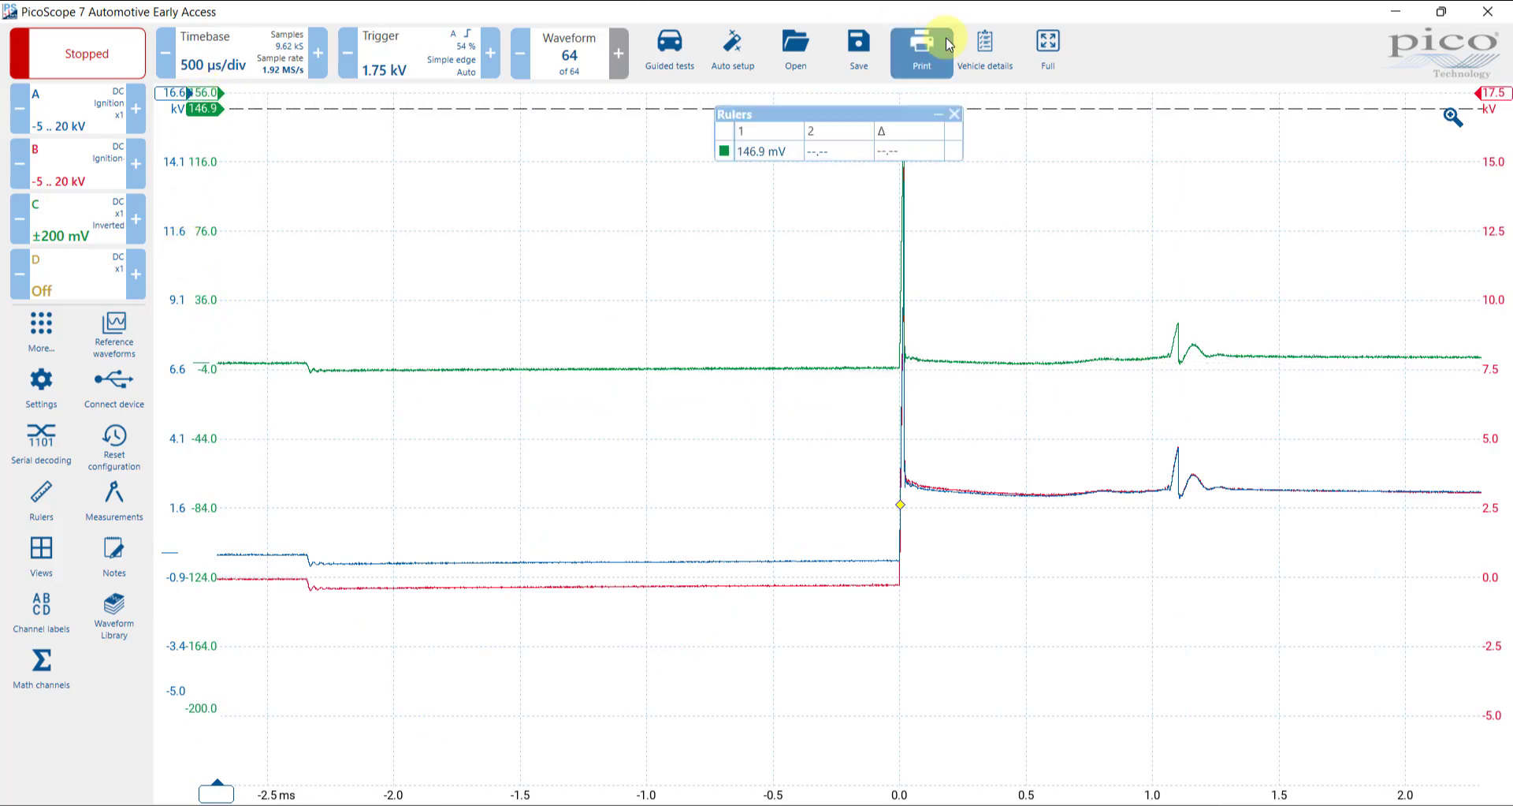
{"action": "left_click_drag", "start_coordinate": [915, 114], "coordinate": [676, 262]}
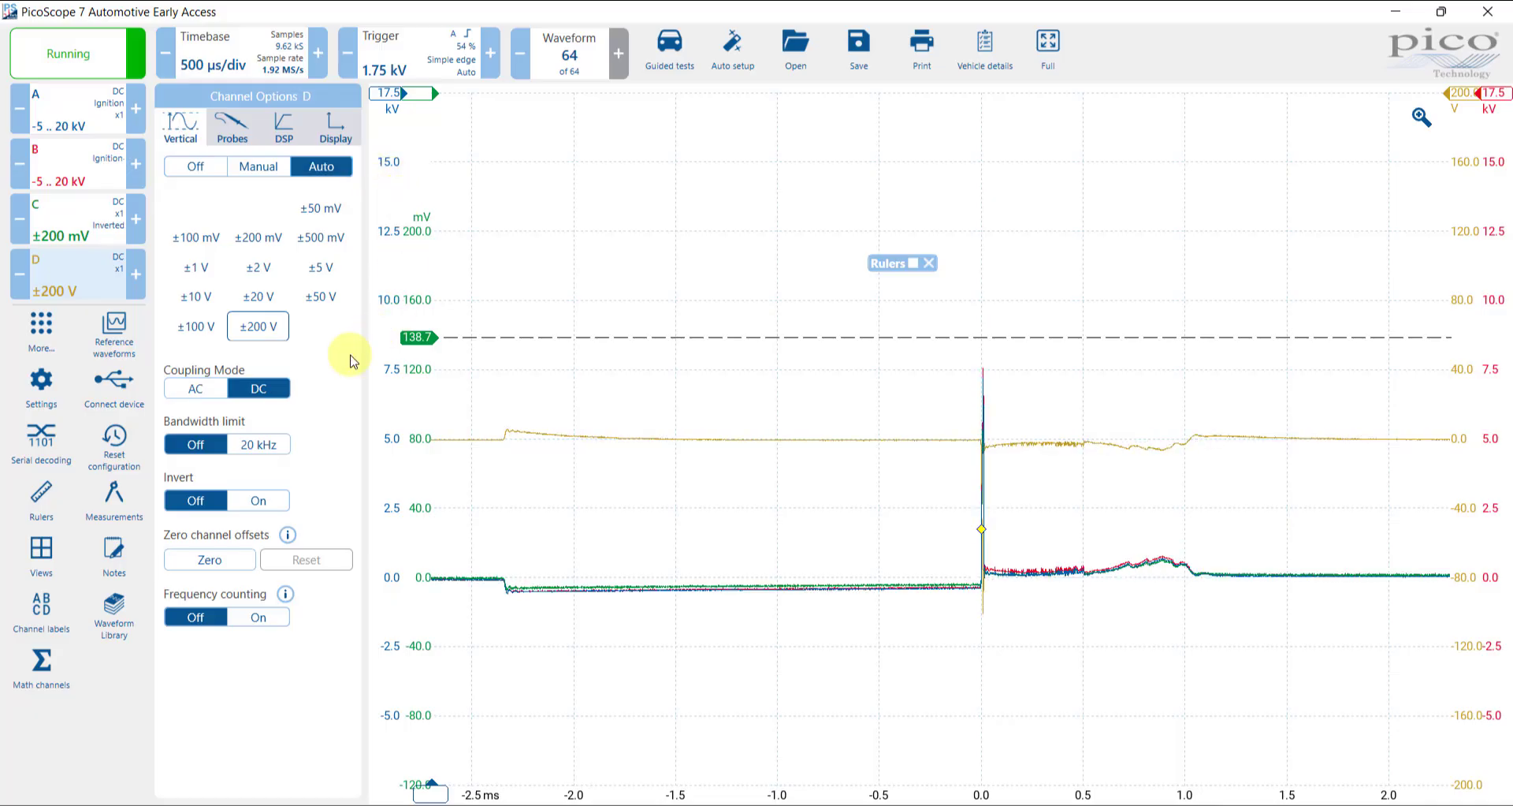
Set channel D to inverted with a manual ±200 V range
{"action": "left_click", "coordinate": [226, 389]}
{"action": "left_click", "coordinate": [248, 501]}
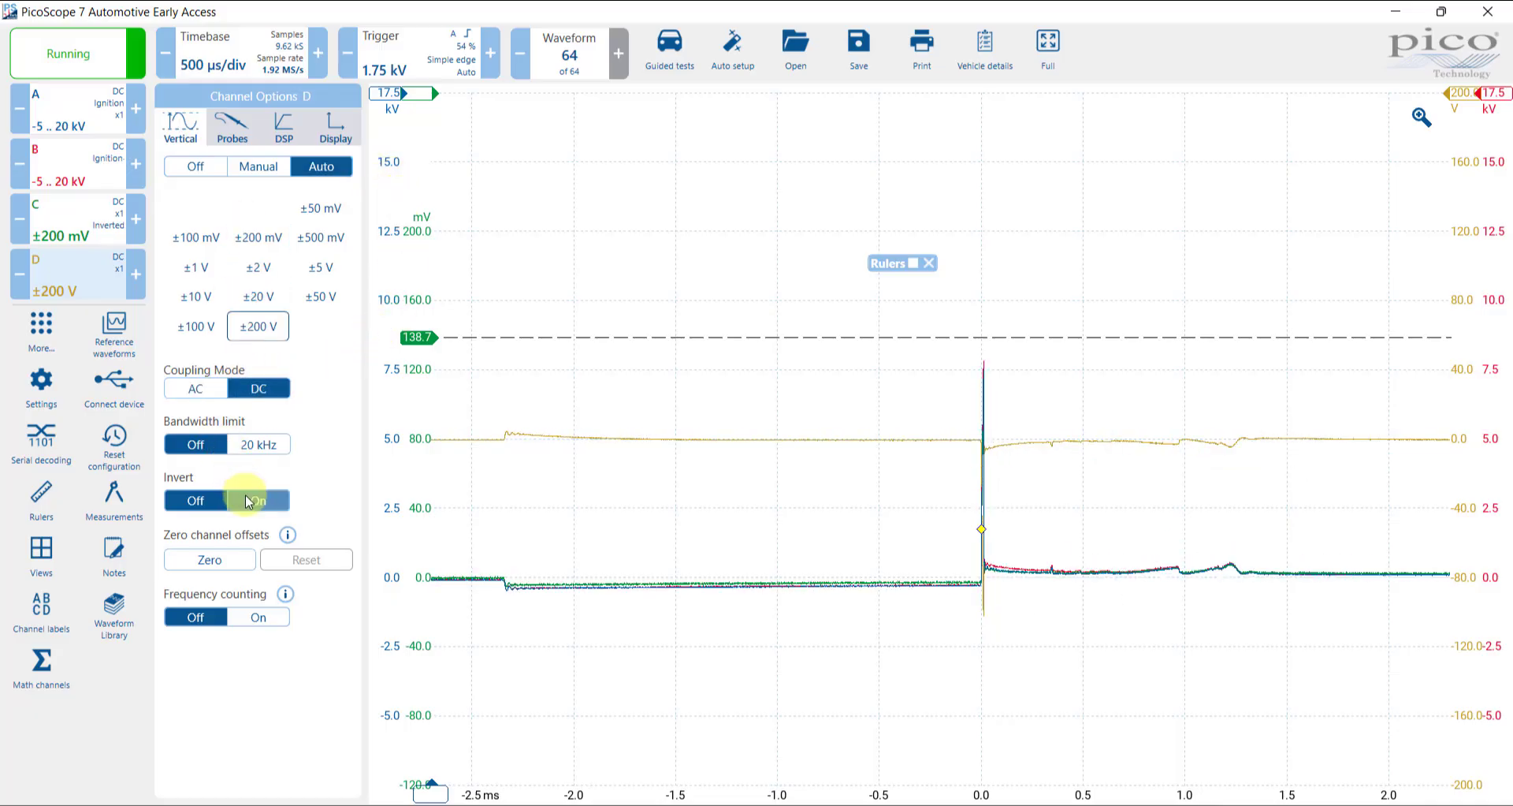
{"action": "left_click", "coordinate": [270, 169]}
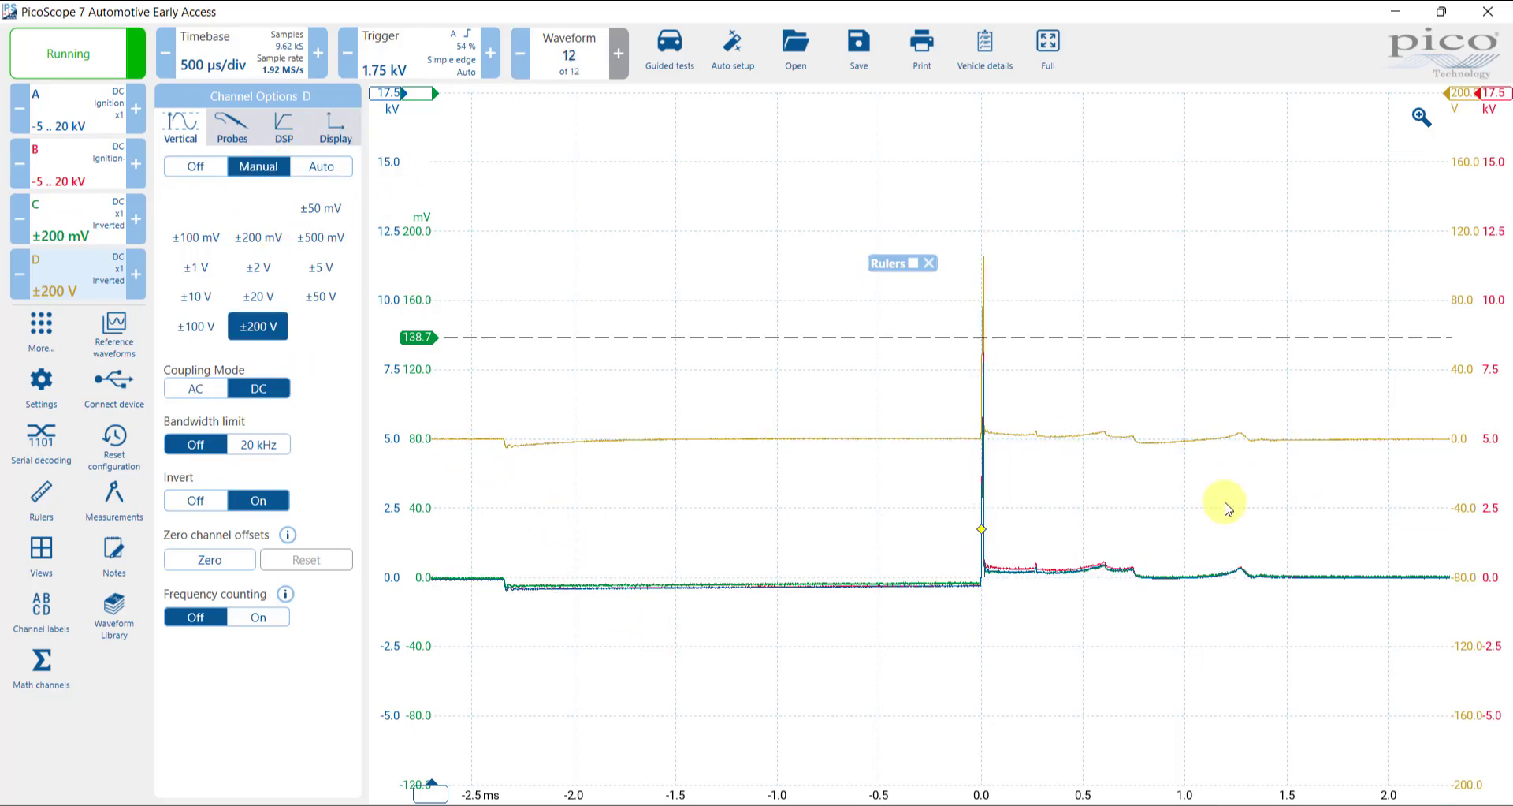
Reposition the yellow D and red B traces to spread them apart from the others
{"action": "left_click_drag", "start_coordinate": [1462, 460], "coordinate": [1467, 515]}
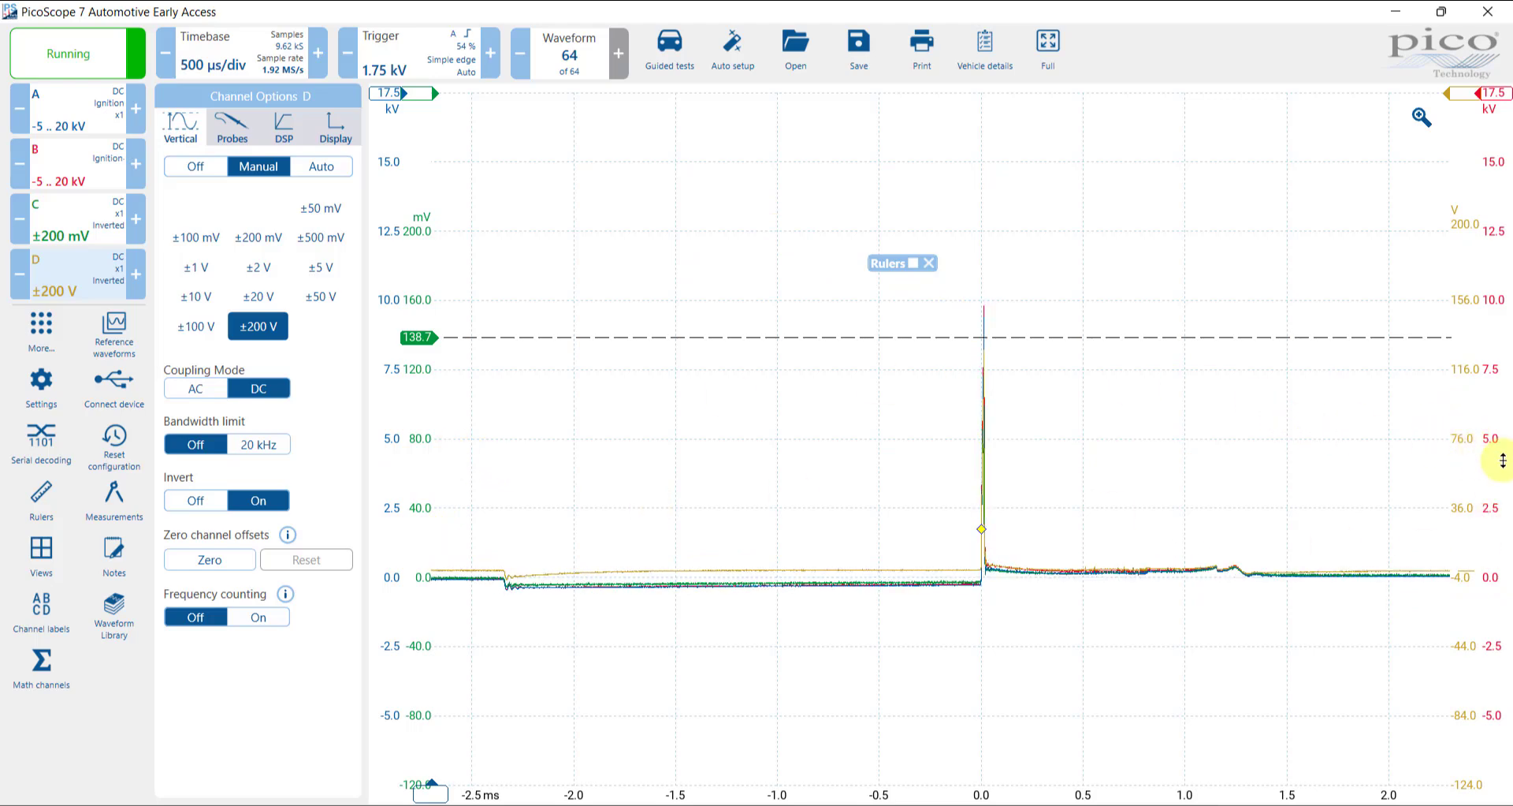
{"action": "left_click_drag", "start_coordinate": [1496, 434], "coordinate": [1489, 317]}
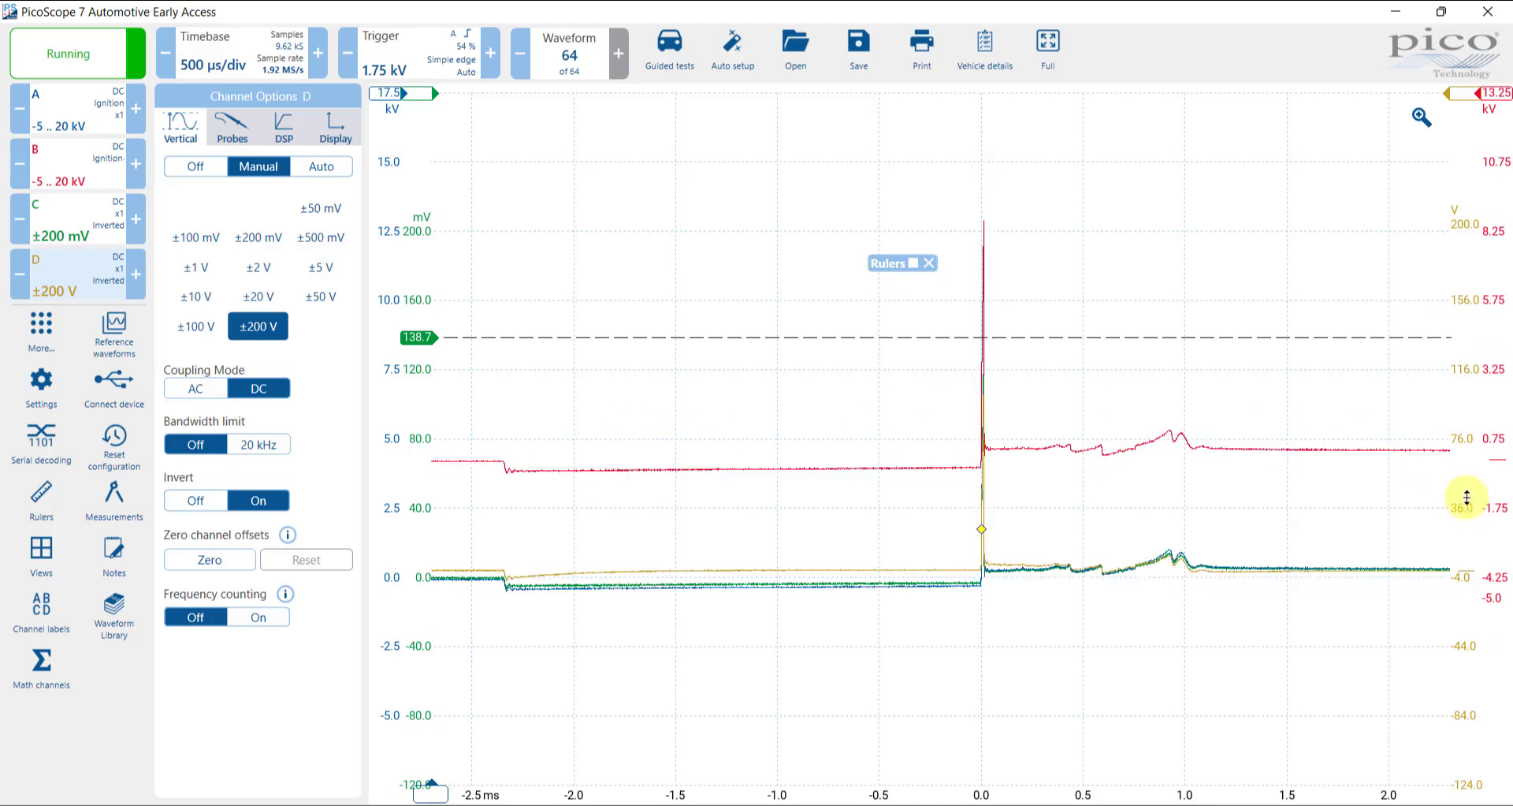
{"action": "left_click_drag", "start_coordinate": [1467, 497], "coordinate": [1463, 420]}
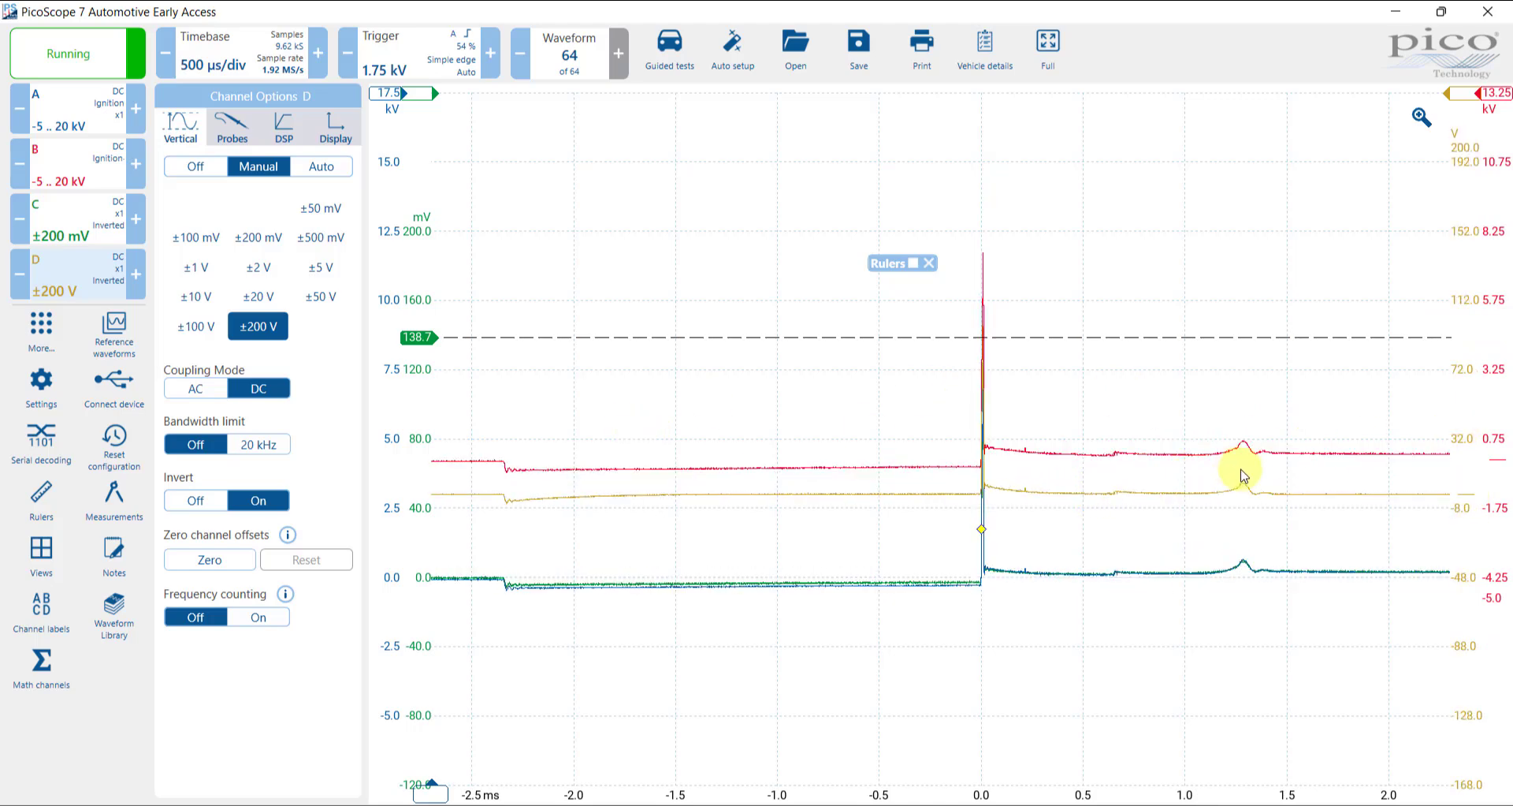
Zoom into the spike, freeze capture, and raise the yellow trace up beside the red one
{"action": "left_click", "coordinate": [913, 268]}
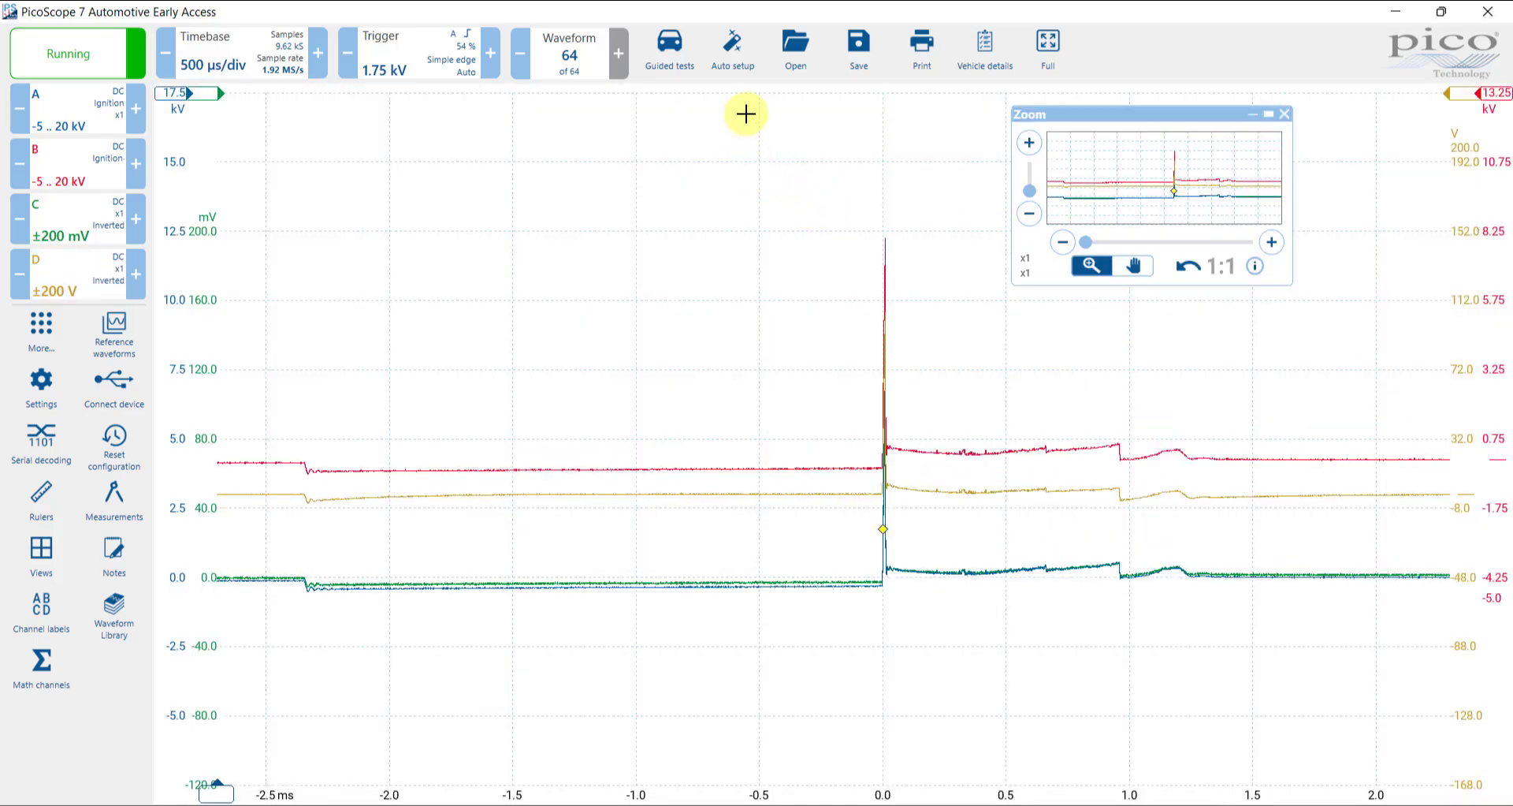
{"action": "left_click_drag", "start_coordinate": [745, 113], "coordinate": [1299, 524]}
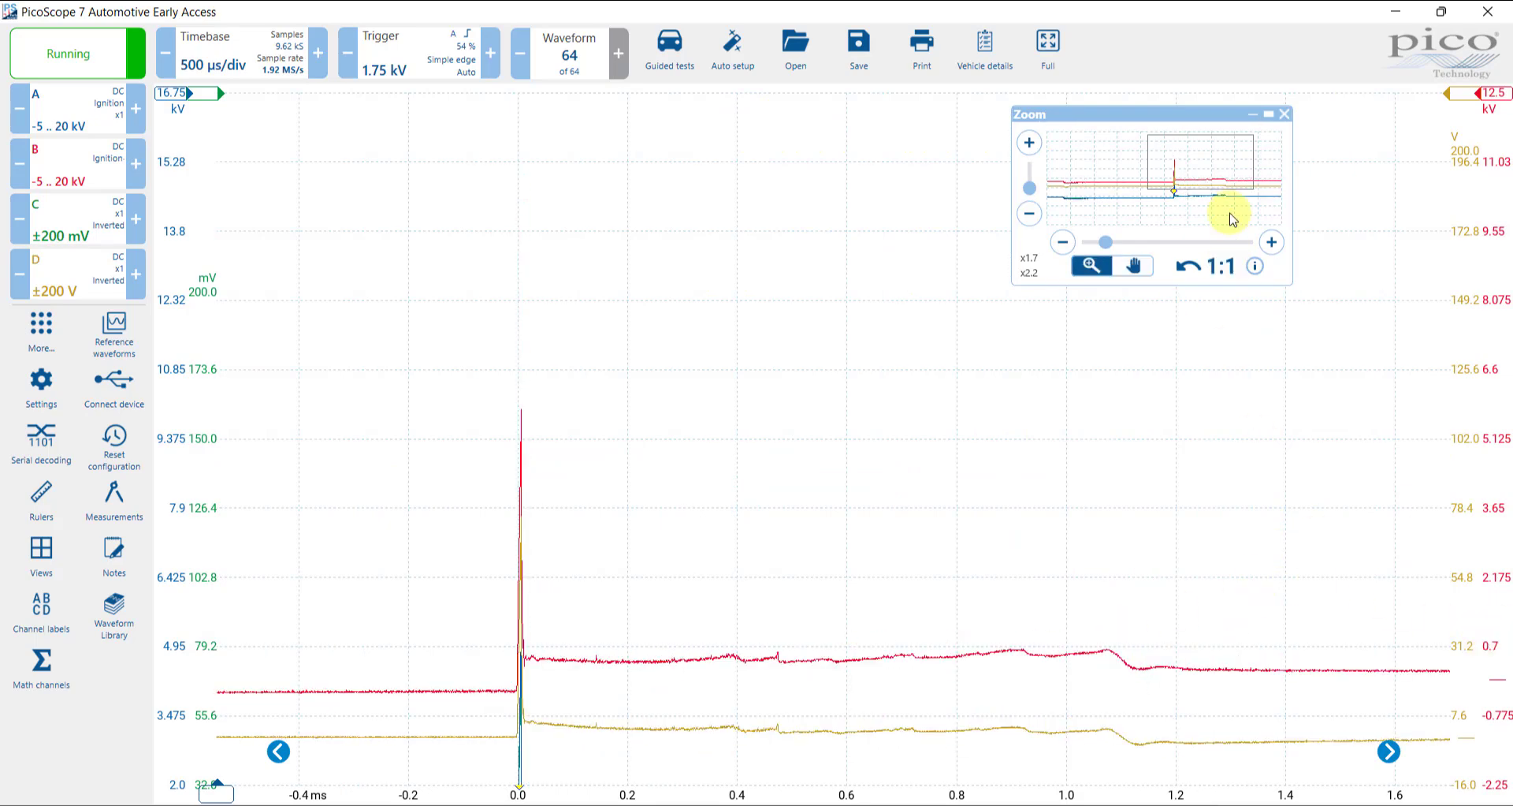
{"action": "left_click", "coordinate": [68, 54]}
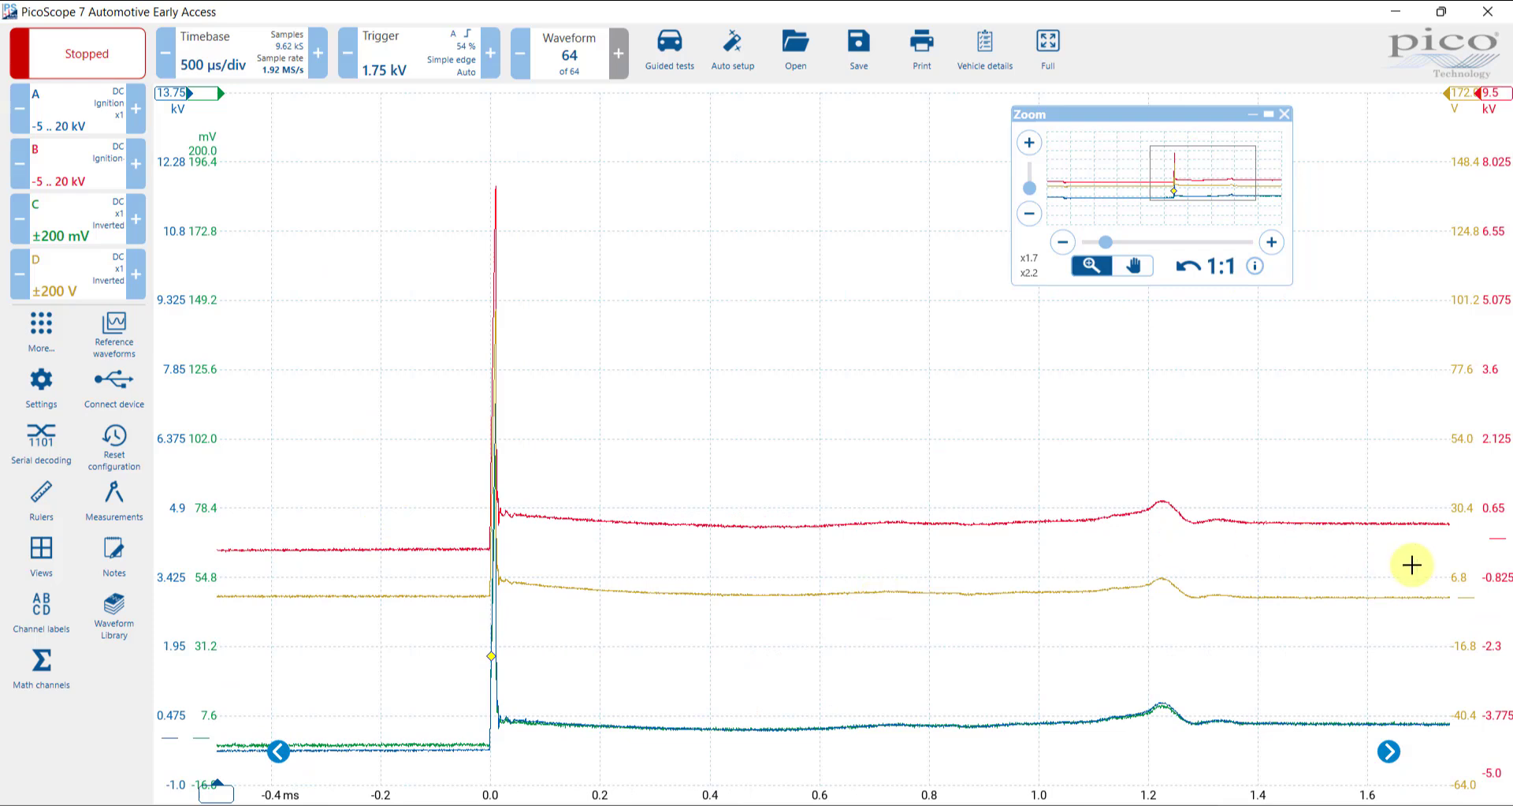
{"action": "left_click_drag", "start_coordinate": [1465, 576], "coordinate": [1445, 501]}
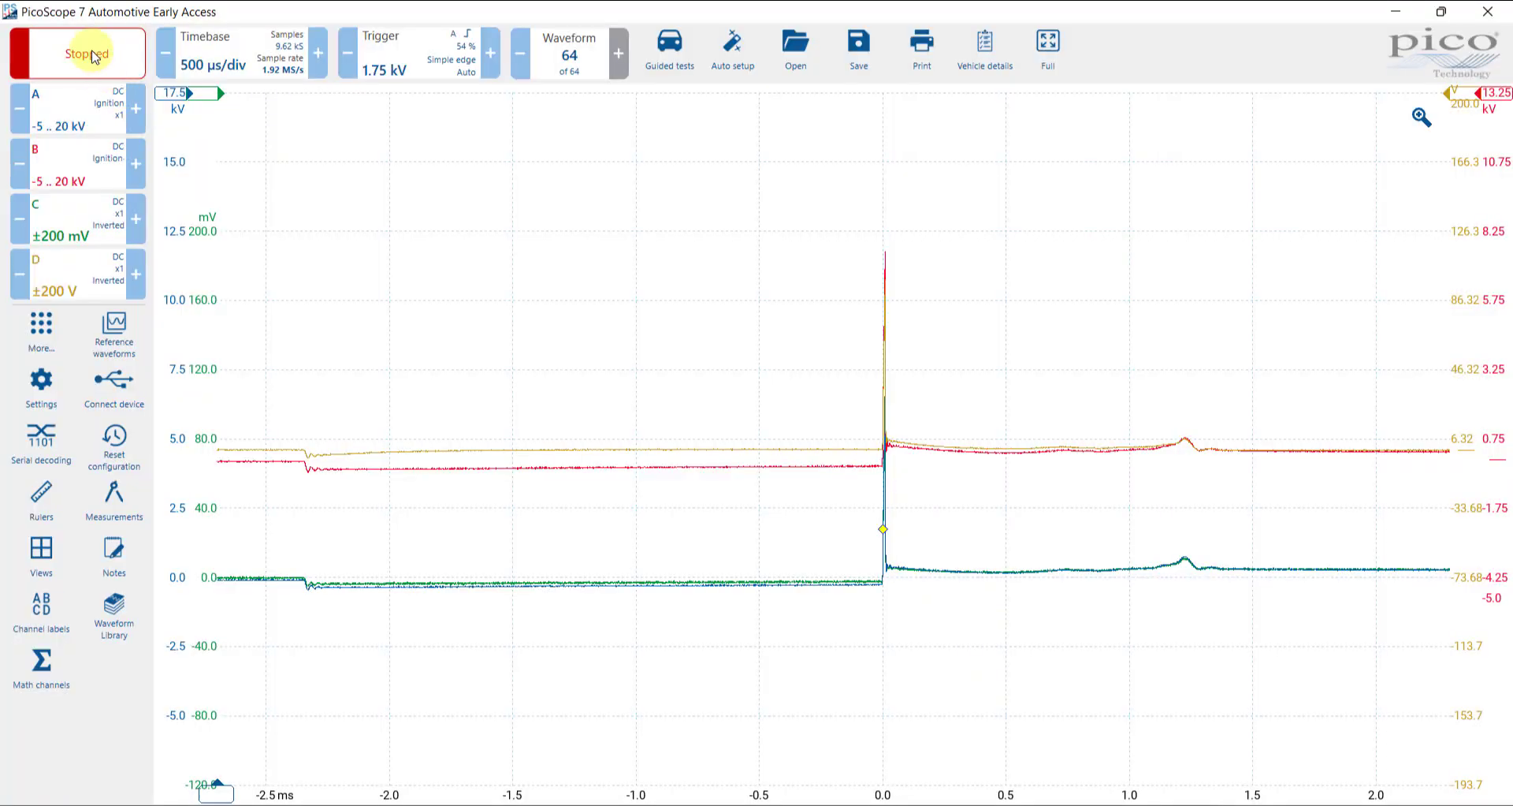
Restart capture and drop channel D's range from ±200 V to ±100 V
{"action": "left_click", "coordinate": [92, 55]}
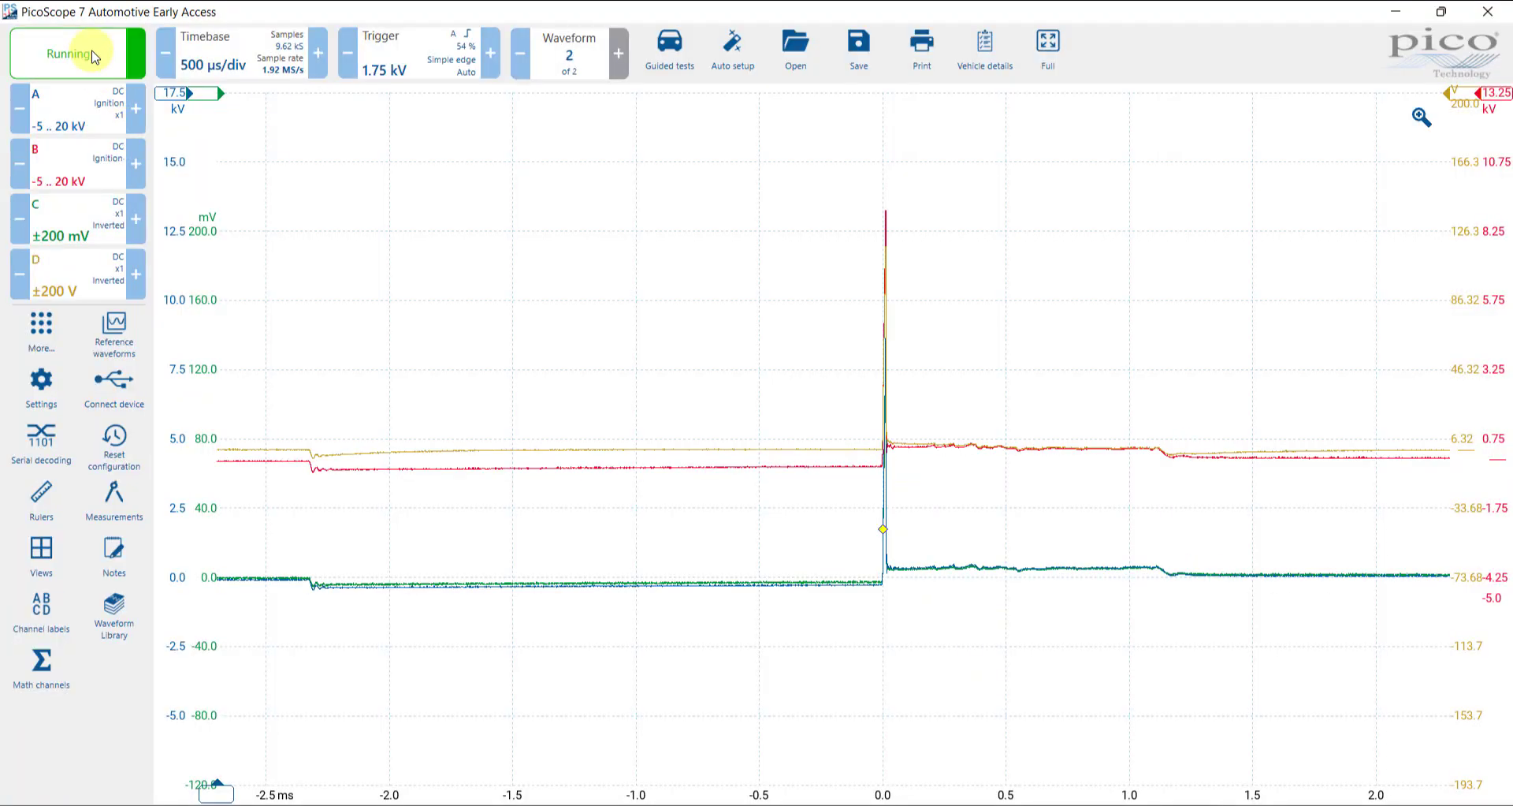
{"action": "left_click", "coordinate": [20, 284]}
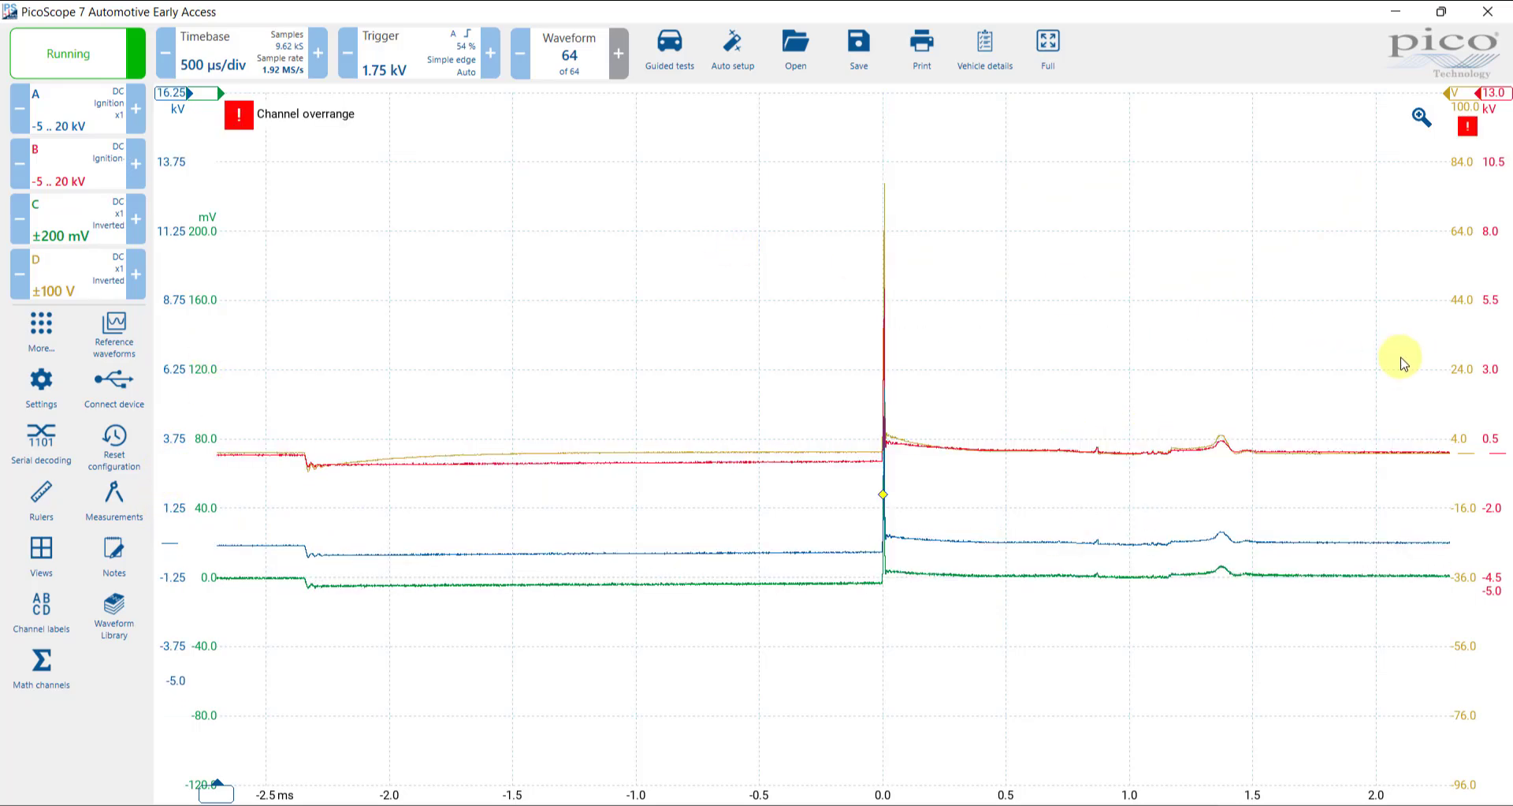
Lower channel B's red trace below the yellow trace, then stop the running capture
{"action": "left_click_drag", "start_coordinate": [1496, 369], "coordinate": [1497, 412]}
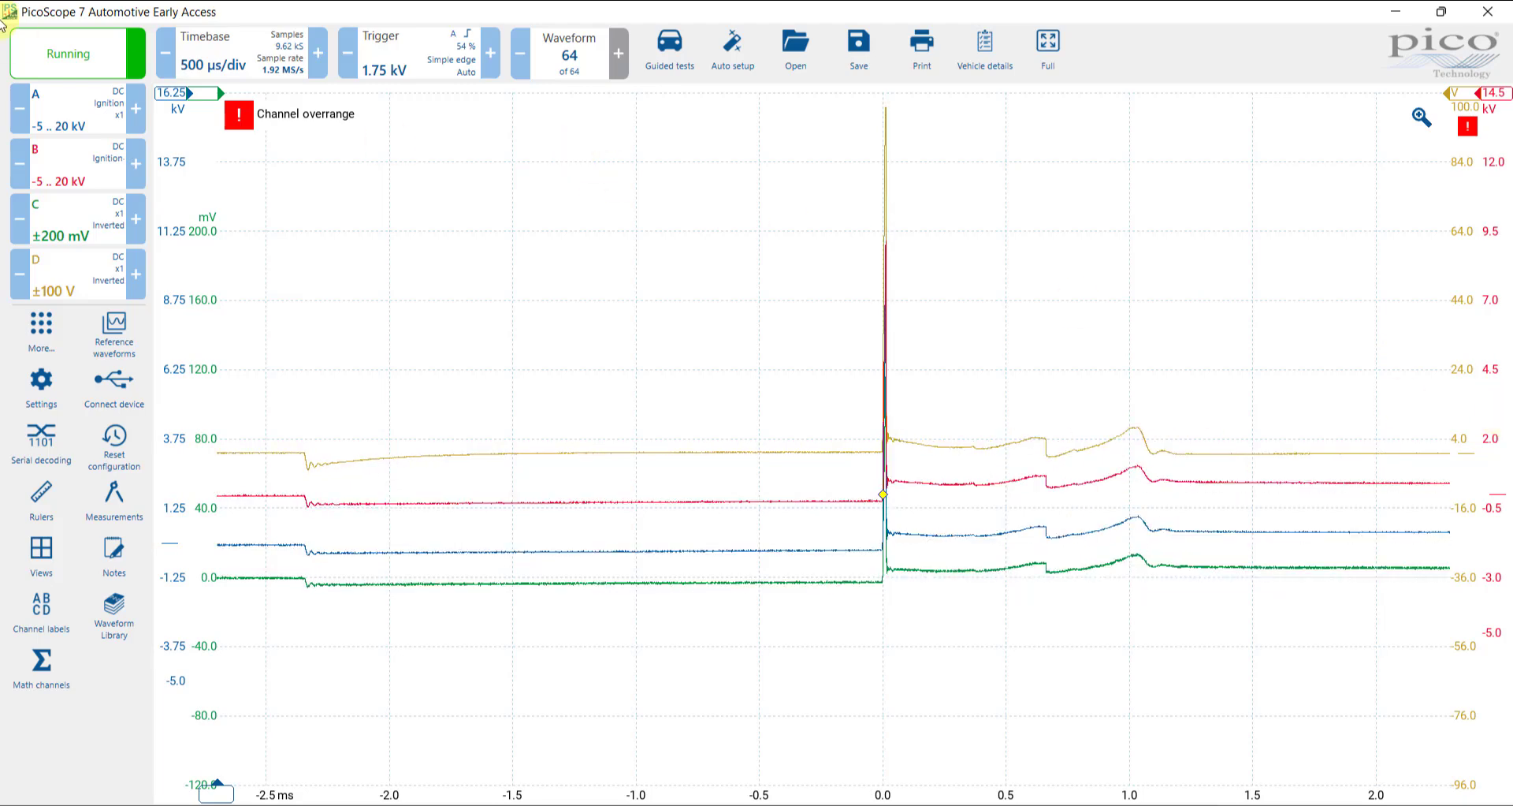
{"action": "left_click", "coordinate": [63, 66]}
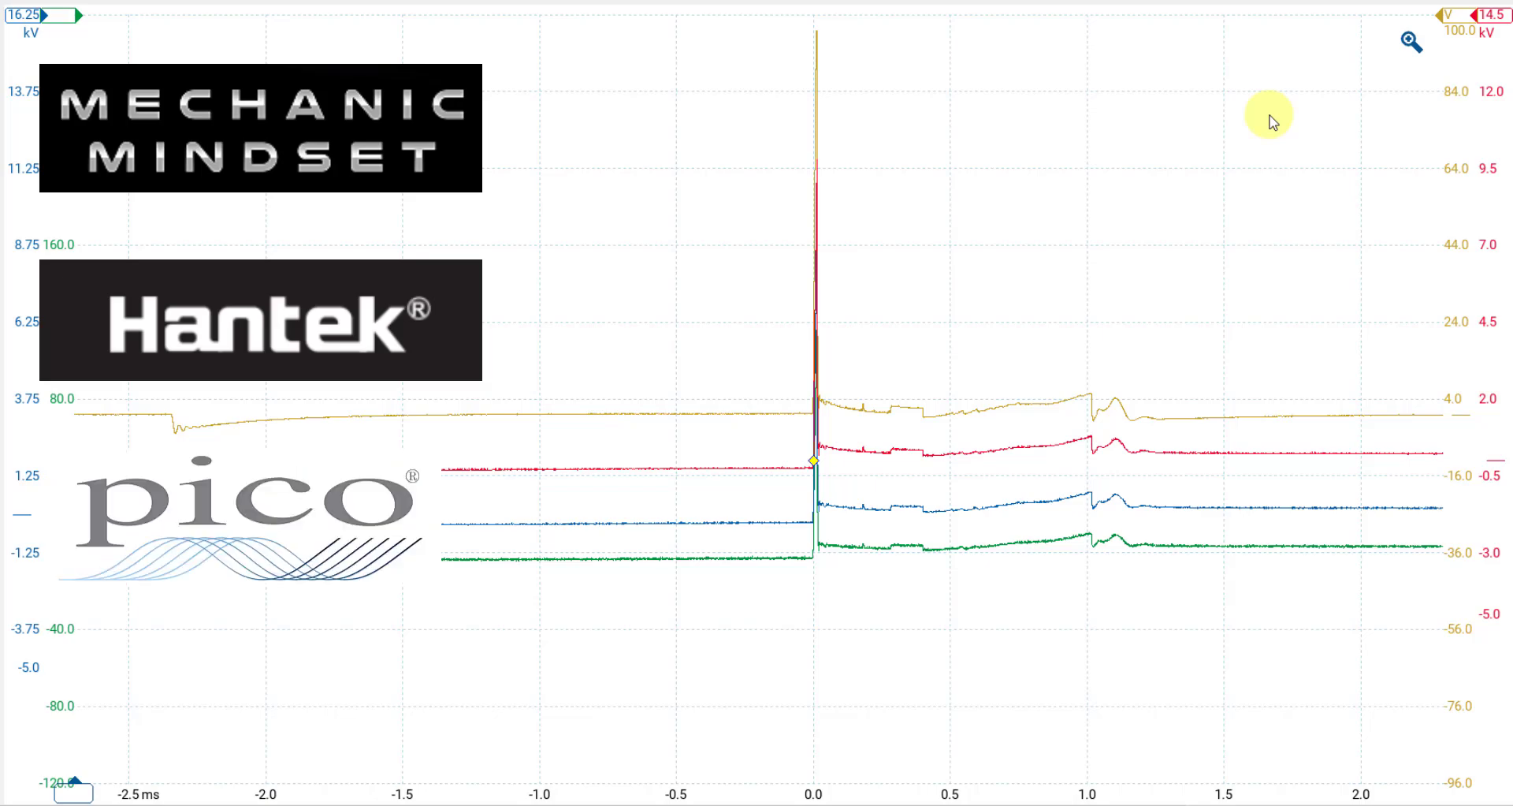
Go to mechanicmindset.com and open its LIBRARY page listing all courses
{"action": "left_click", "coordinate": [287, 75]}
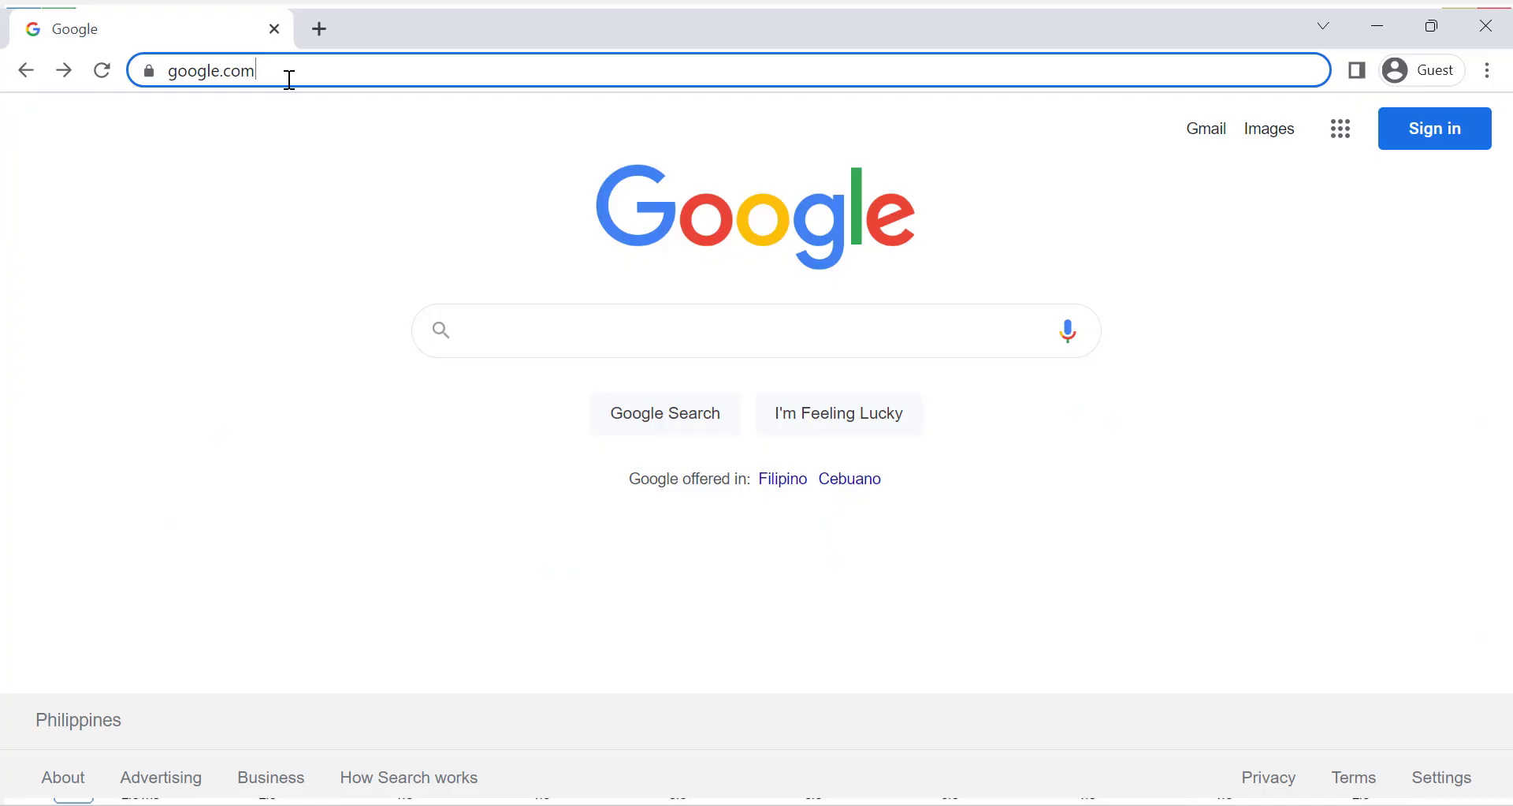
{"action": "type", "text": "me"}
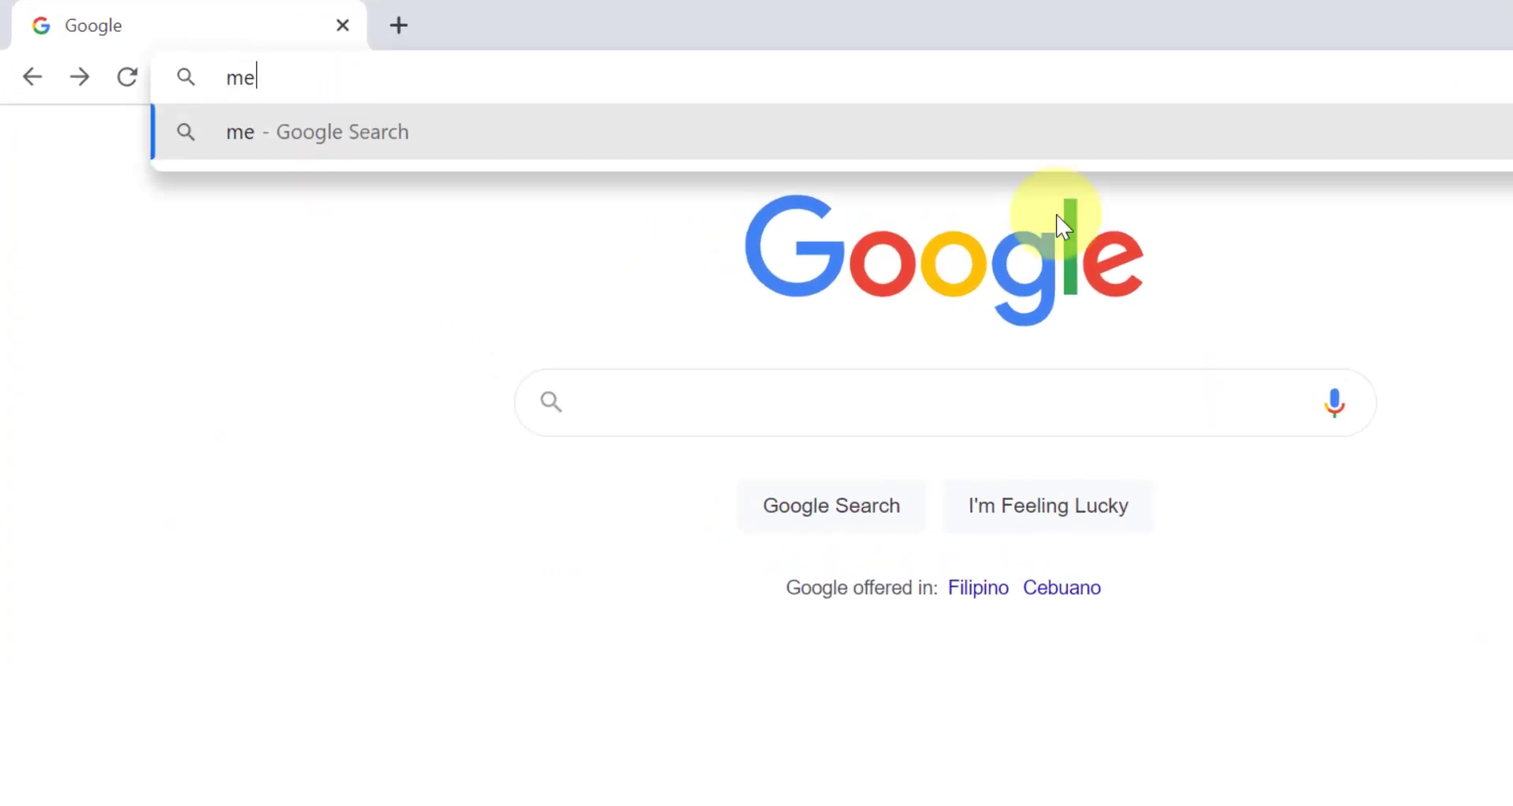
{"action": "type", "text": "chanicmindset."}
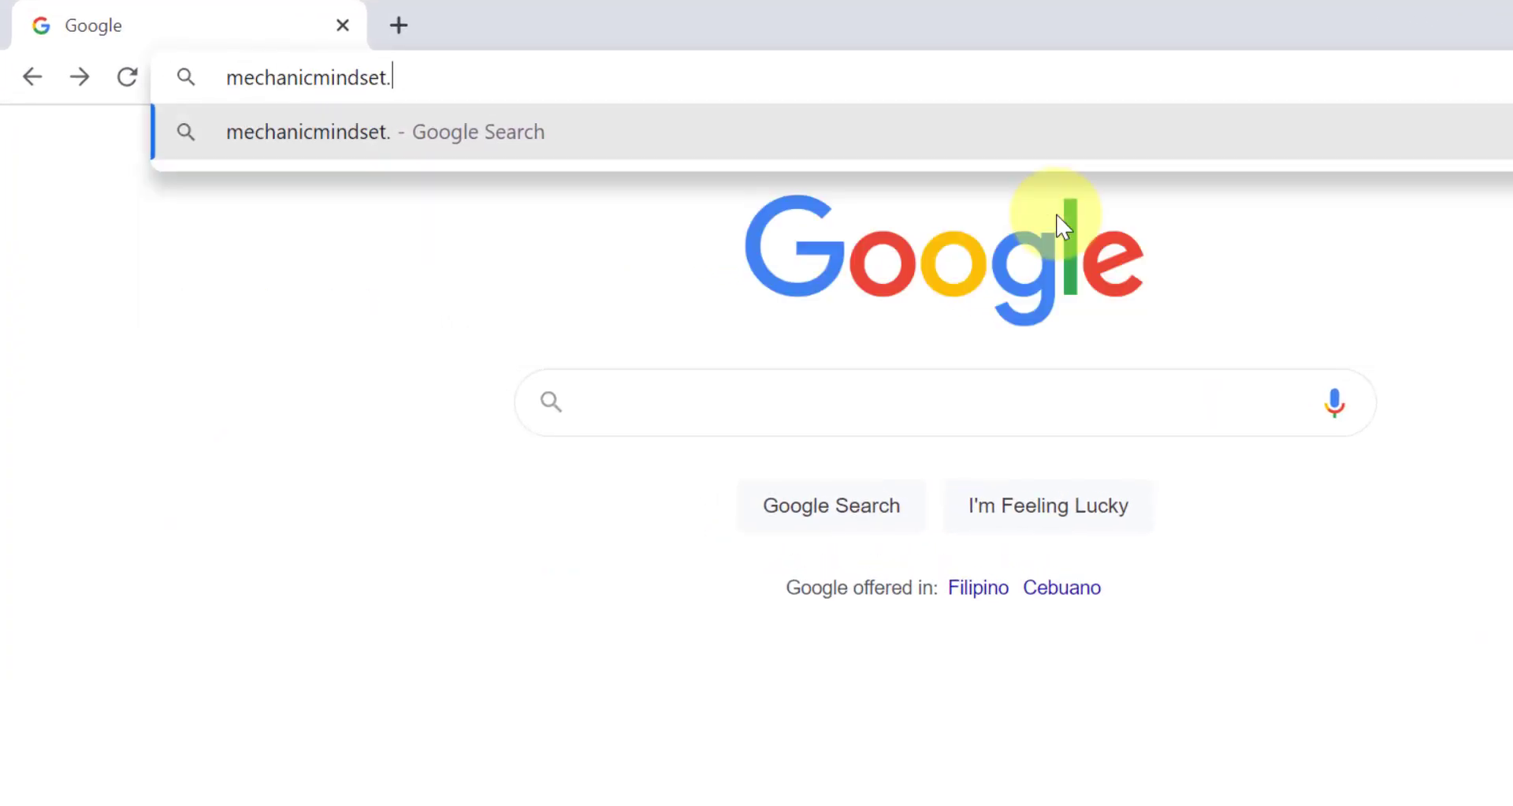
{"action": "type", "text": "com"}
{"action": "key", "text": "Return"}
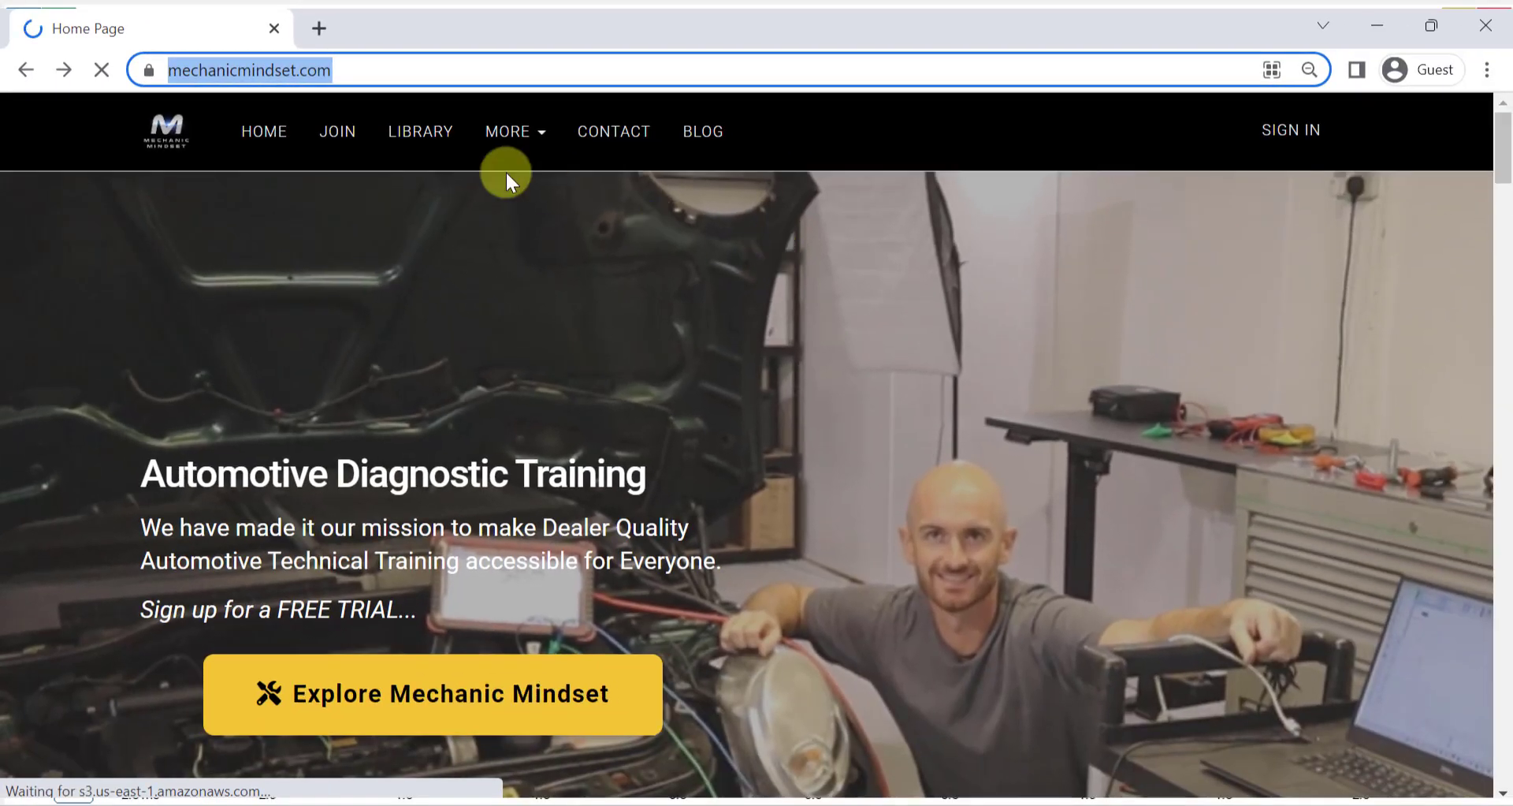
{"action": "left_click", "coordinate": [420, 130]}
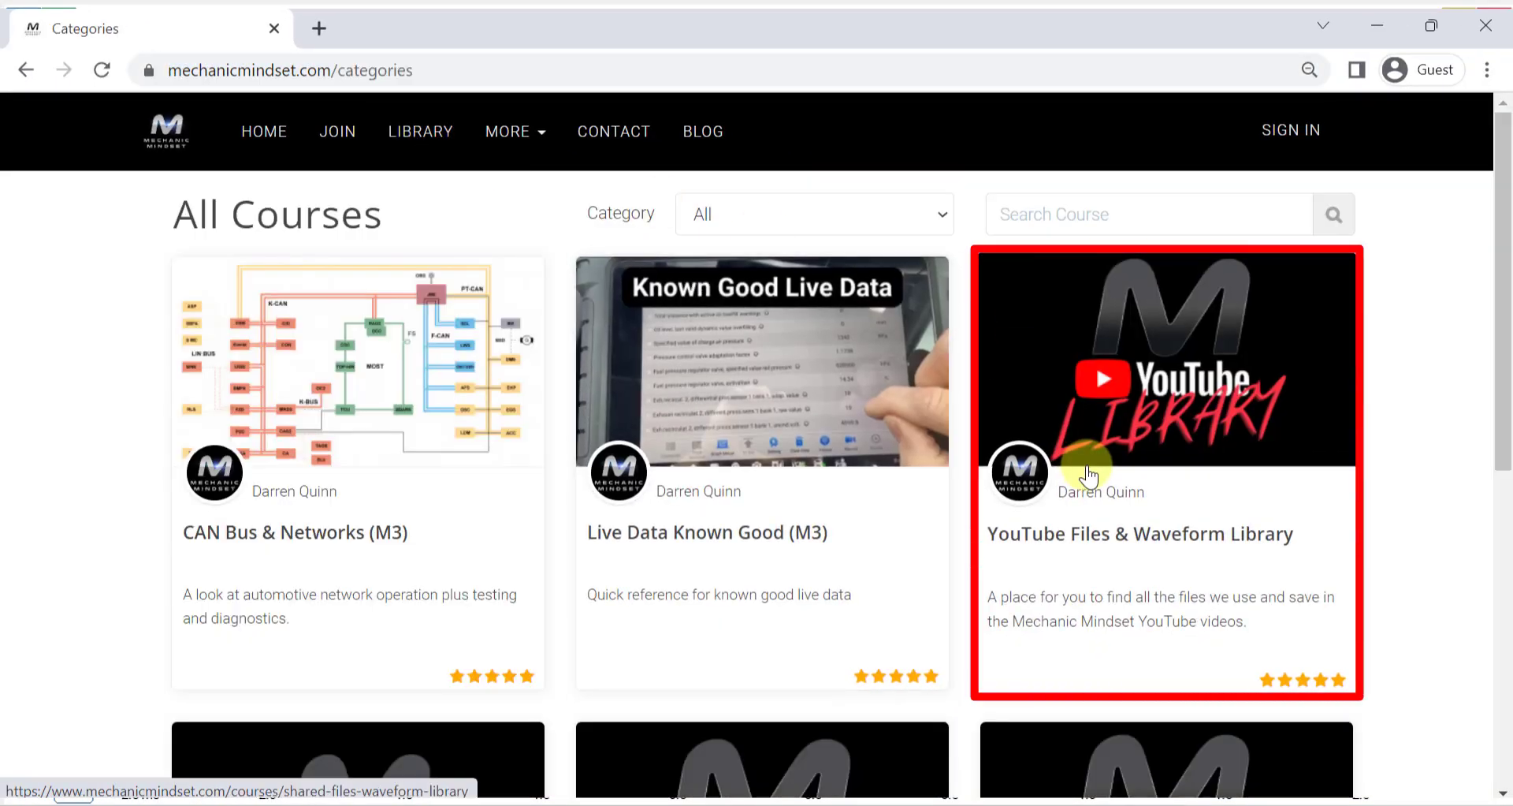